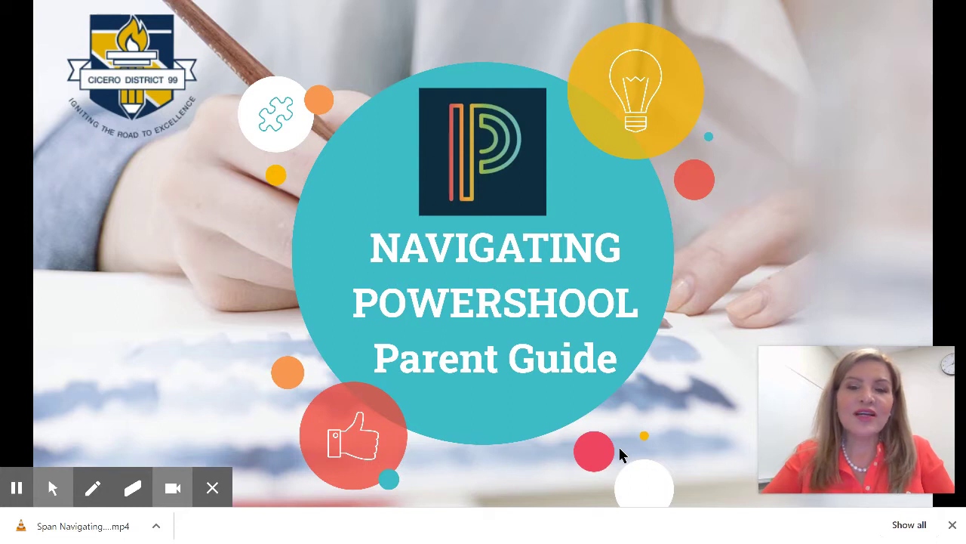
- Leave the slideshow, switch to the Cicero School District 99 website, and open the PowerSchool Login for parents
mouse_move(620, 454)
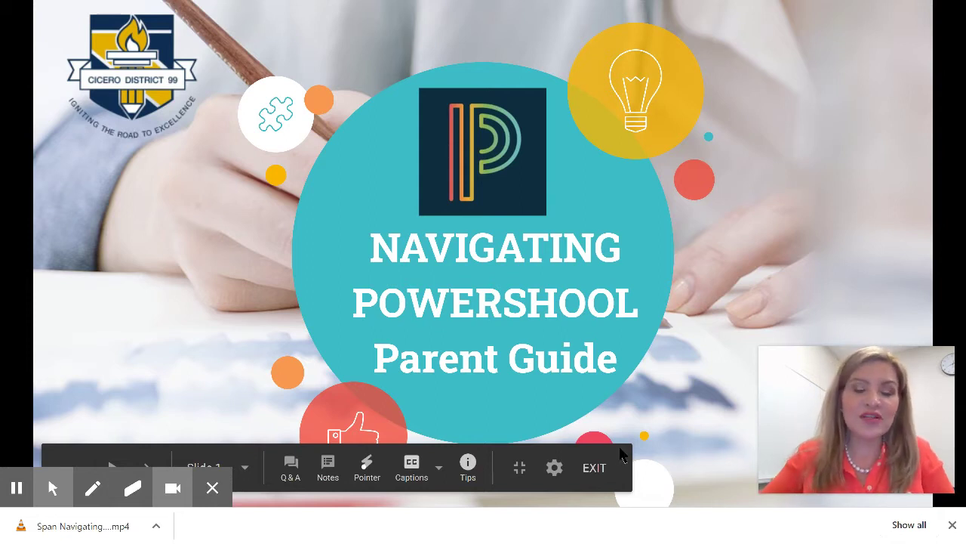
key(Escape)
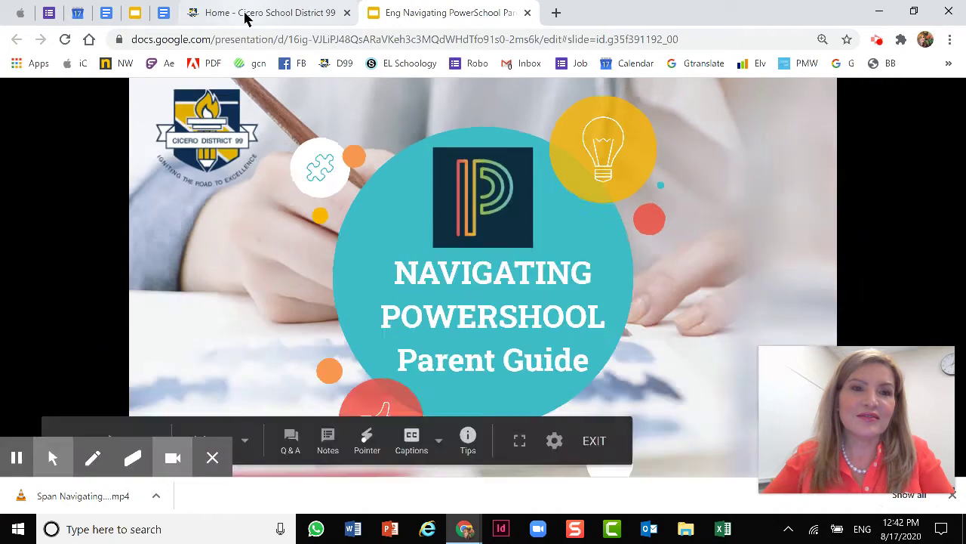
click(249, 15)
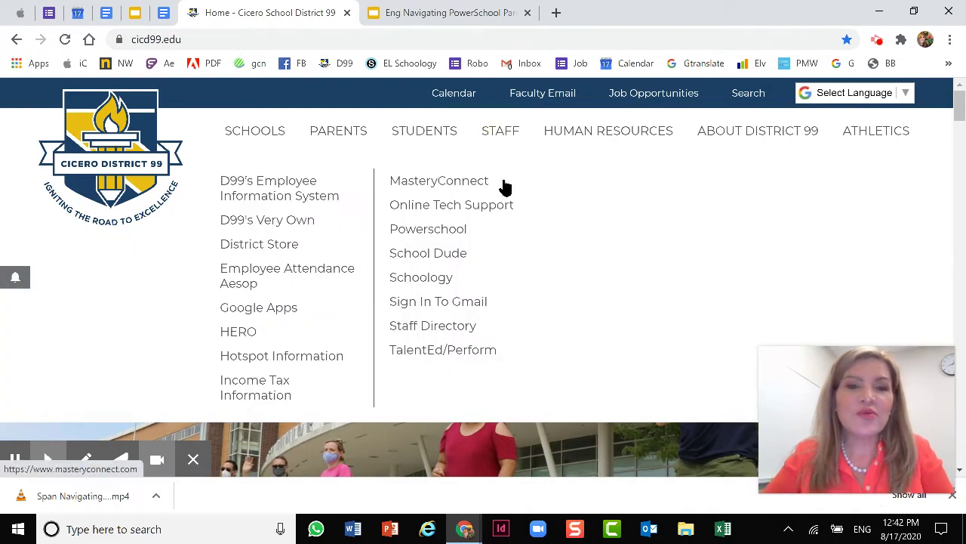
mouse_move(335, 133)
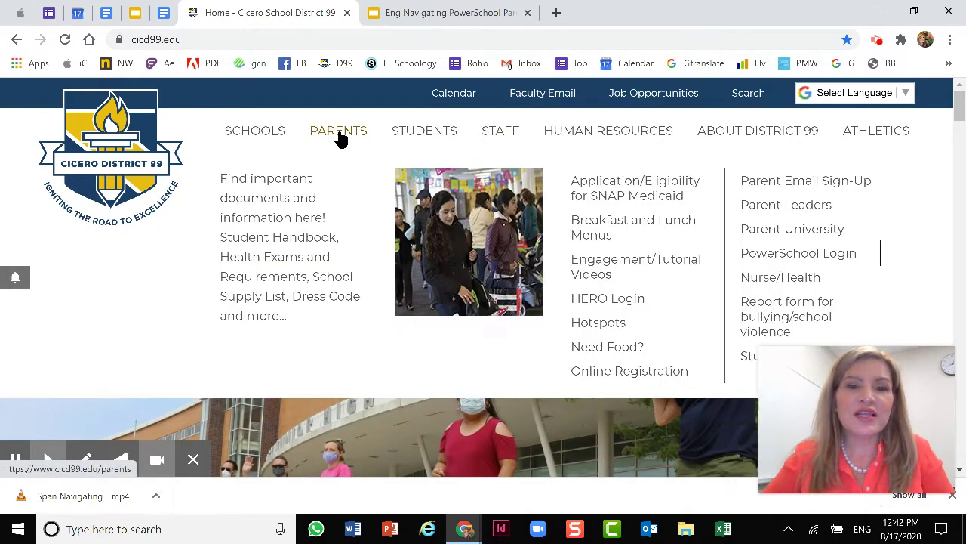
click(782, 257)
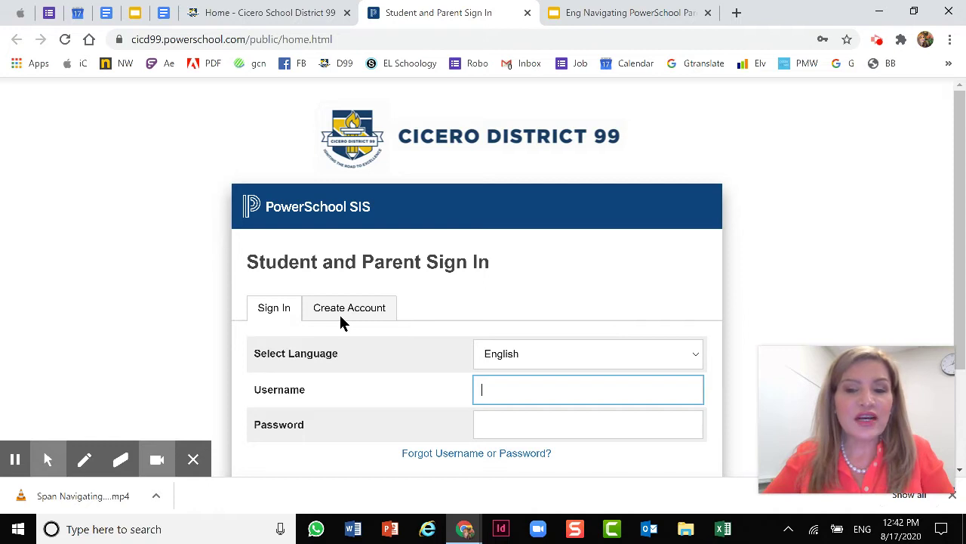
- Sign in to the PowerSchool parent portal with the parent's username and account password
scroll(339, 312, down, 2)
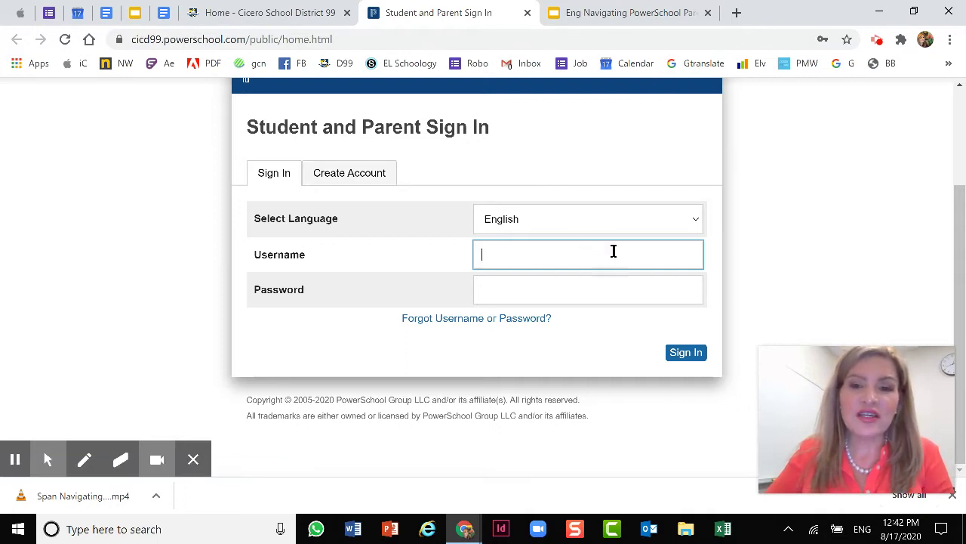
click(528, 255)
click(520, 292)
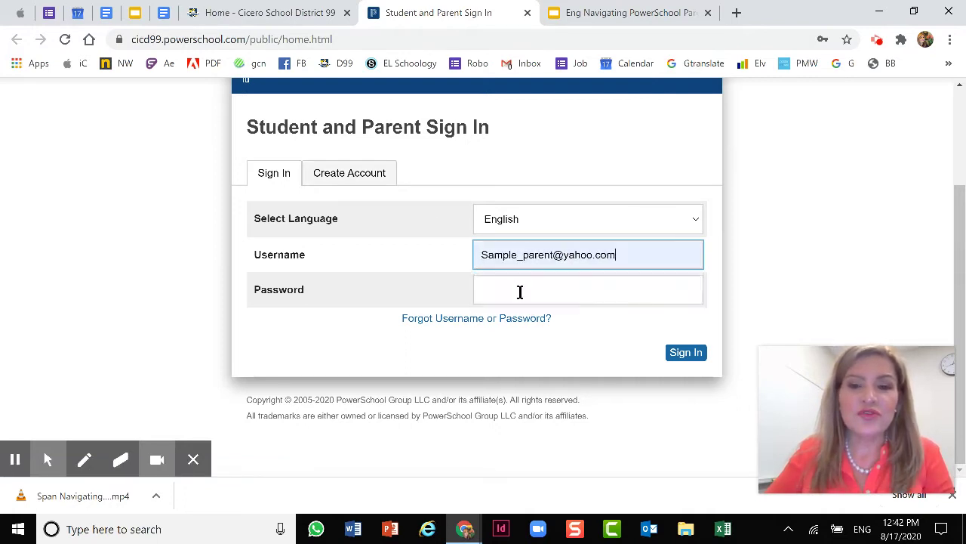
click(520, 292)
click(543, 73)
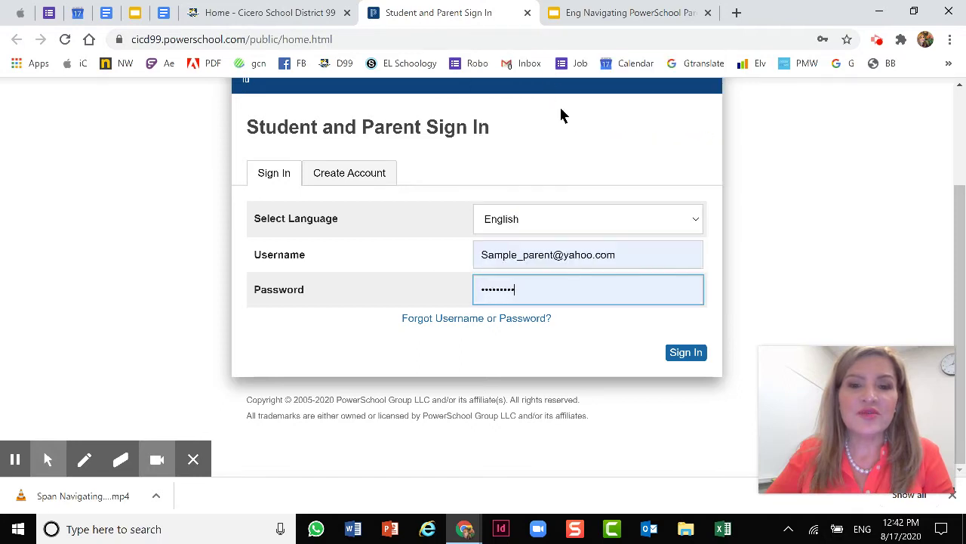
click(684, 356)
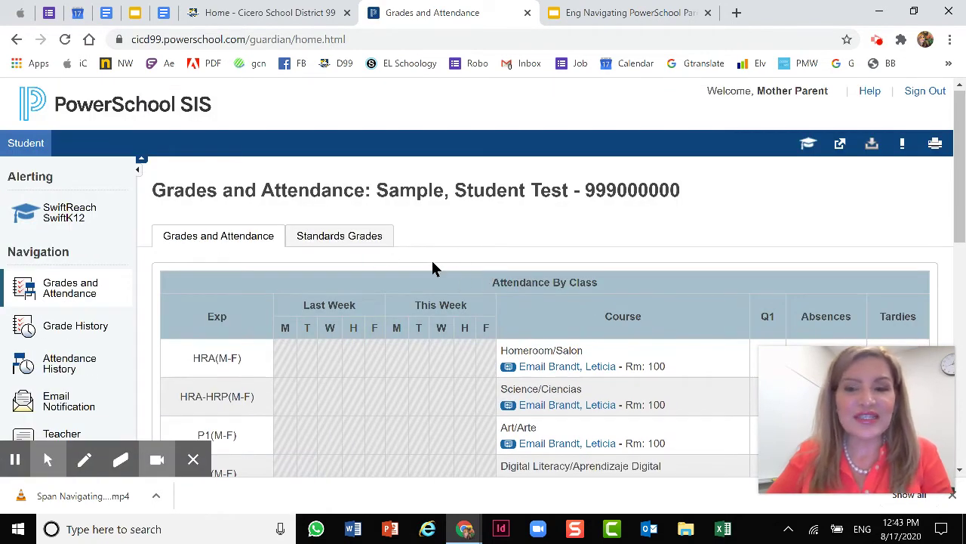
- Examine the Attendance By Class table, including periods, courses, teachers, Q1 grades, absences and tardies
scroll(428, 288, down, 2)
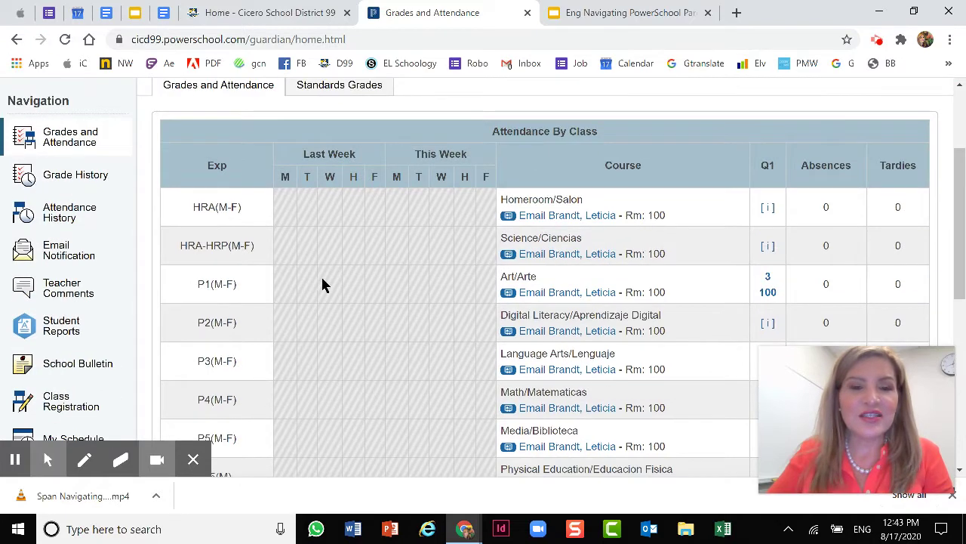
scroll(240, 400, down, 1)
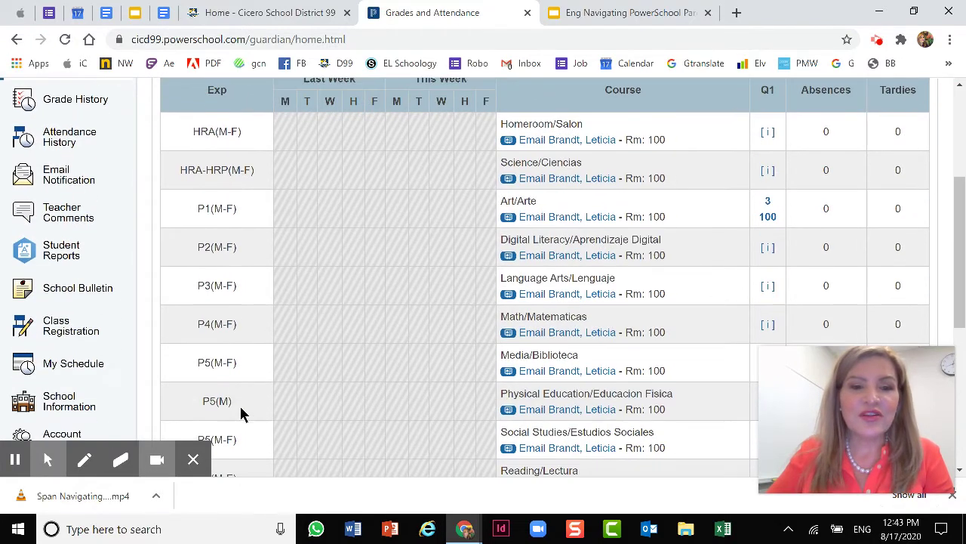
scroll(241, 279, up, 2)
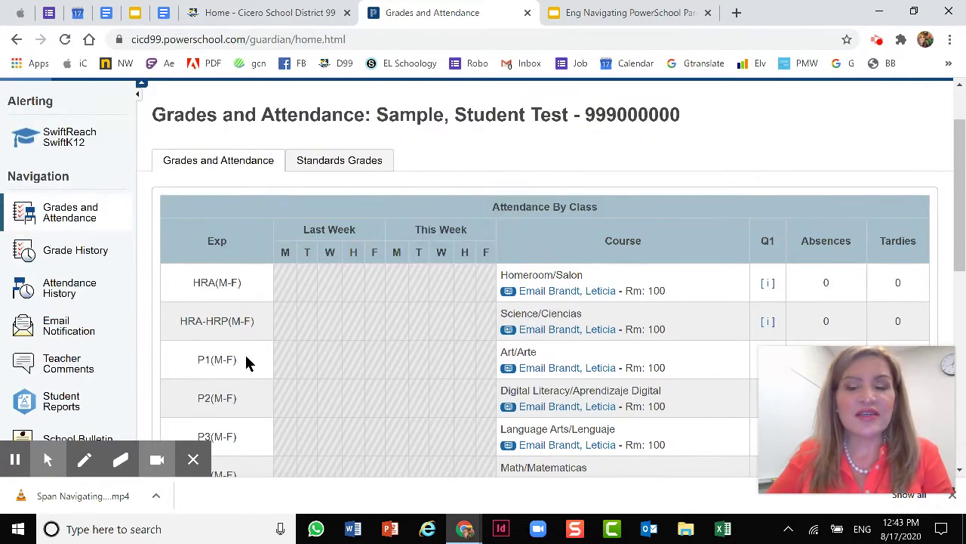
scroll(249, 382, down, 1)
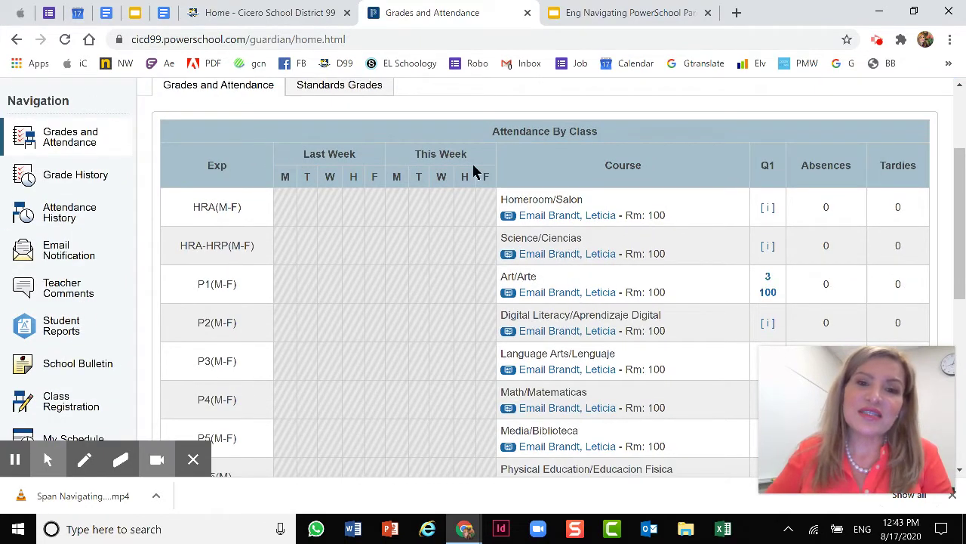
scroll(613, 178, down, 1)
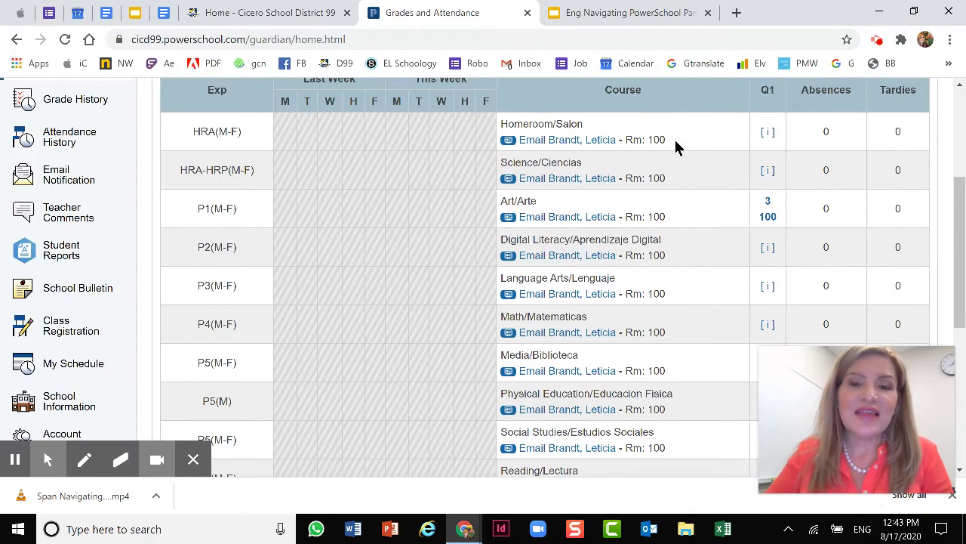
scroll(675, 147, down, 4)
scroll(653, 302, up, 5)
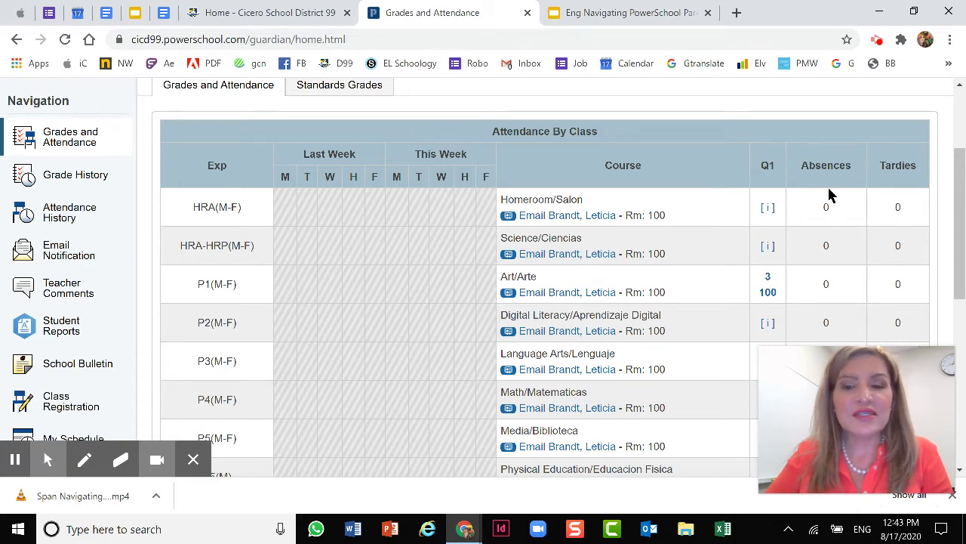
scroll(340, 260, up, 1)
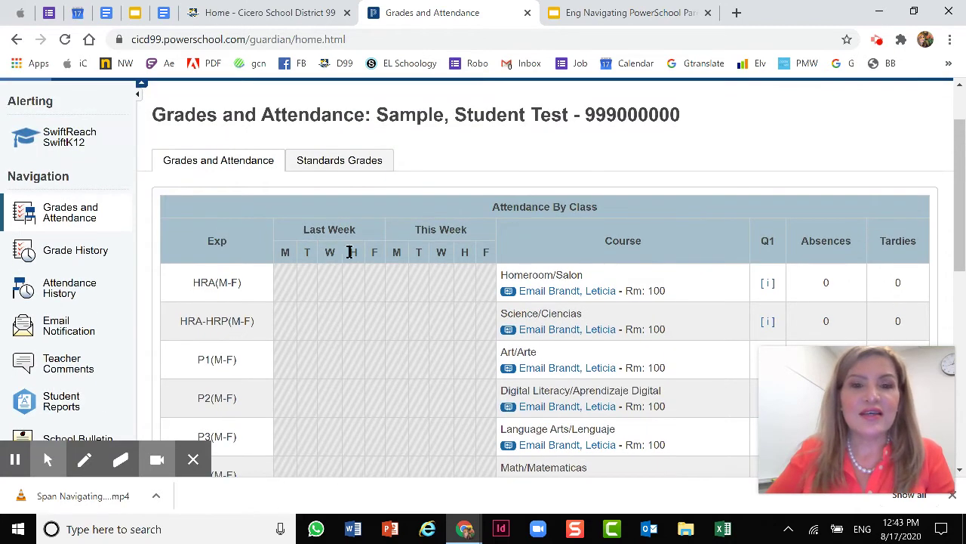
- Open the student's Standards Grades and expand all current classes to review the Q1 marks for each standard
click(332, 166)
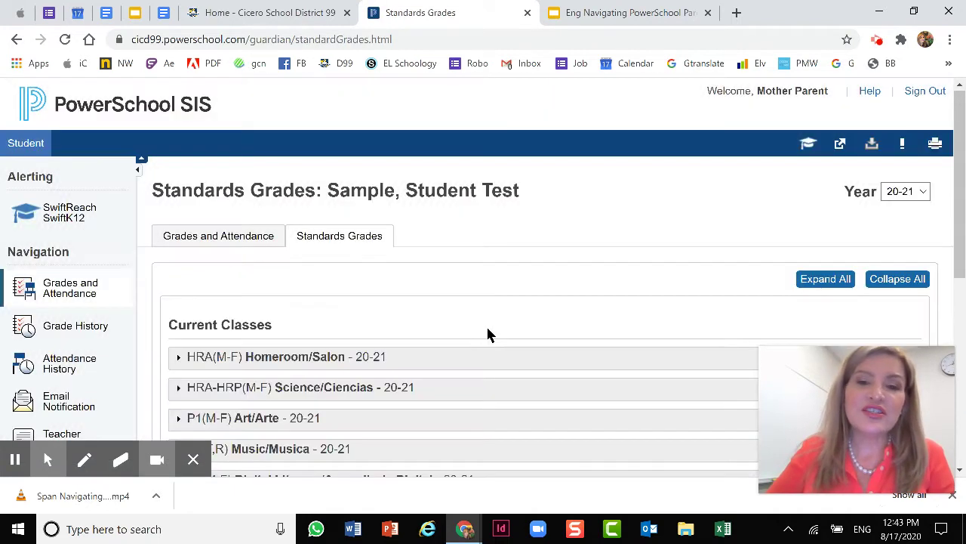
scroll(494, 330, down, 2)
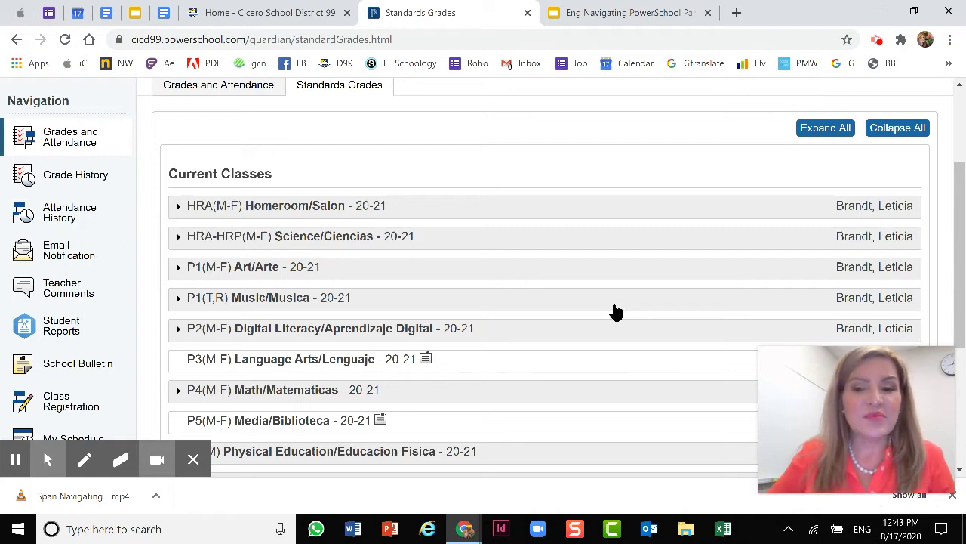
scroll(588, 270, up, 1)
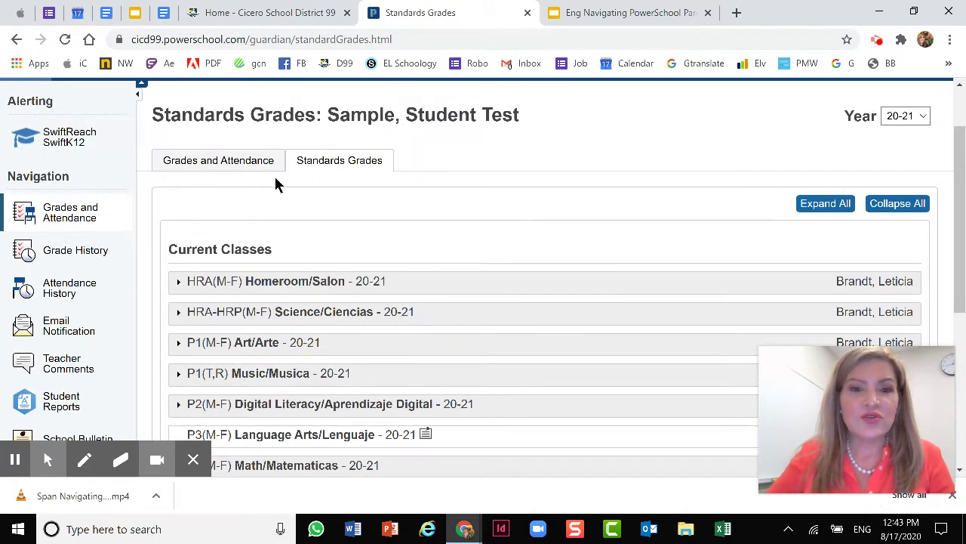
click(817, 207)
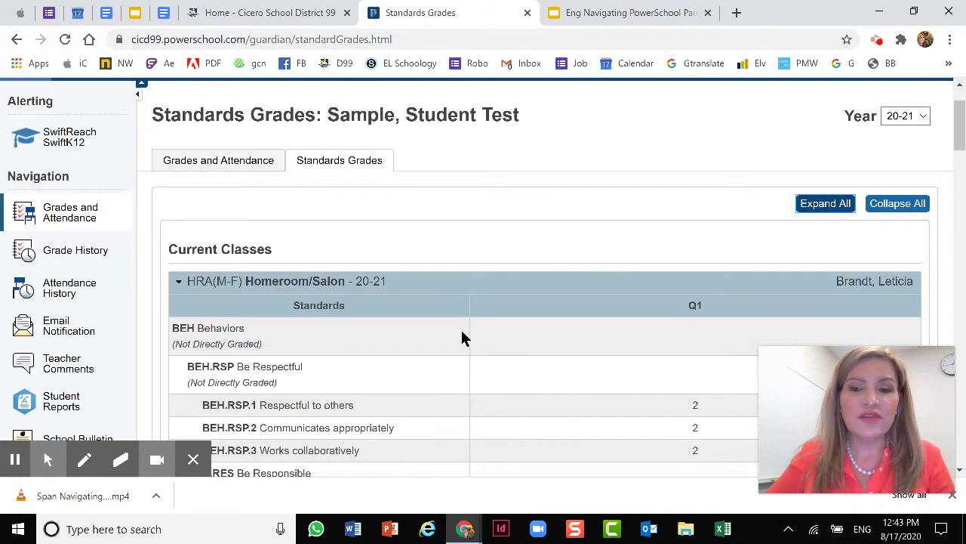
scroll(463, 337, down, 7)
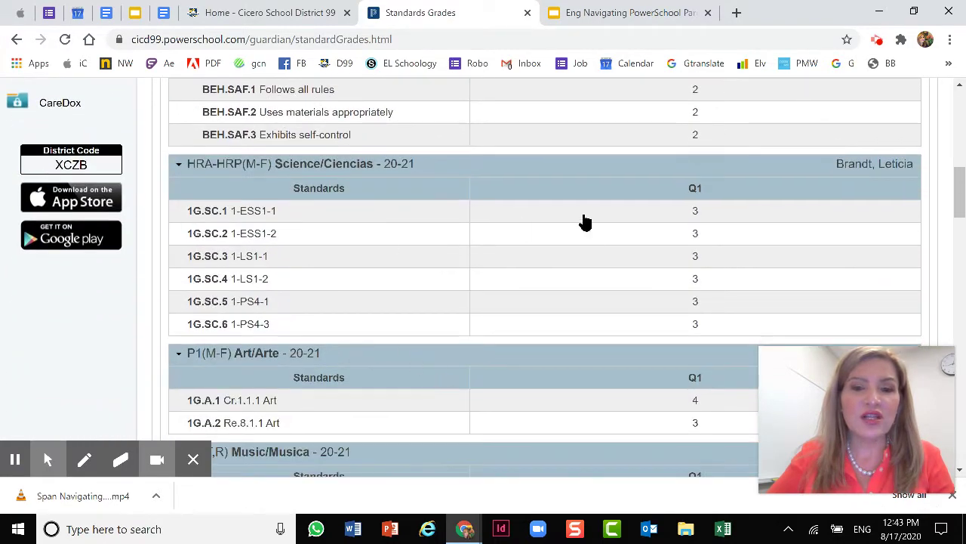
scroll(669, 463, down, 2)
scroll(603, 372, up, 3)
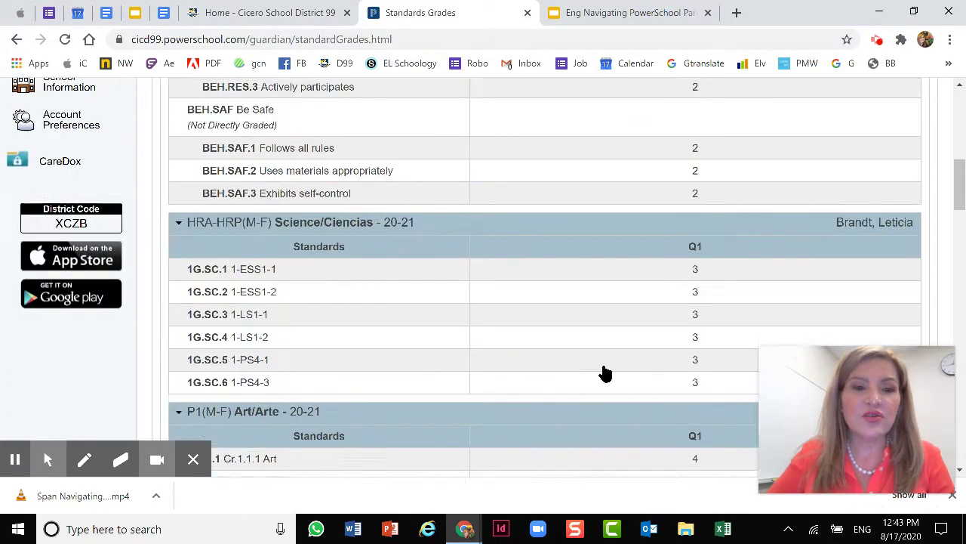
scroll(438, 298, up, 4)
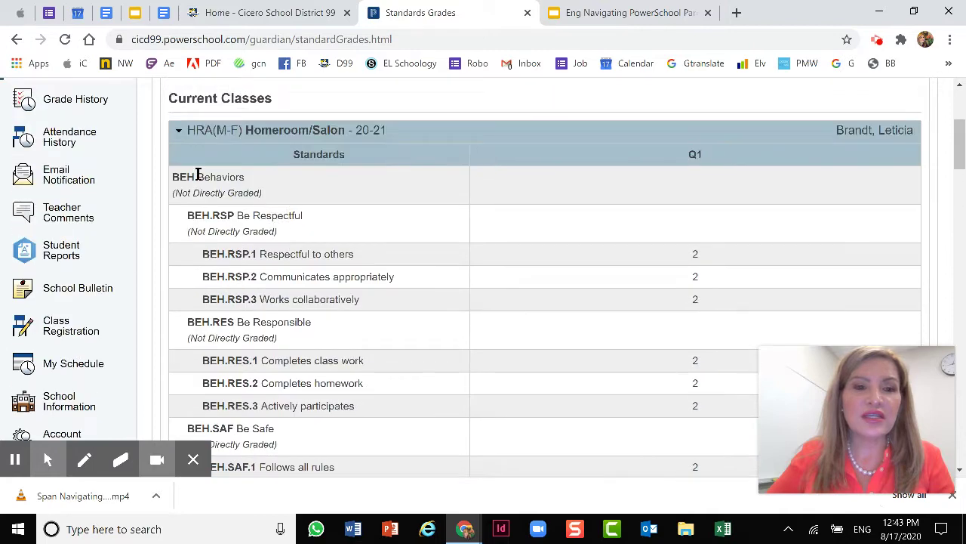
- Collapse the Homeroom and Science sections, then all remaining classes, and look over the list of current classes
click(178, 129)
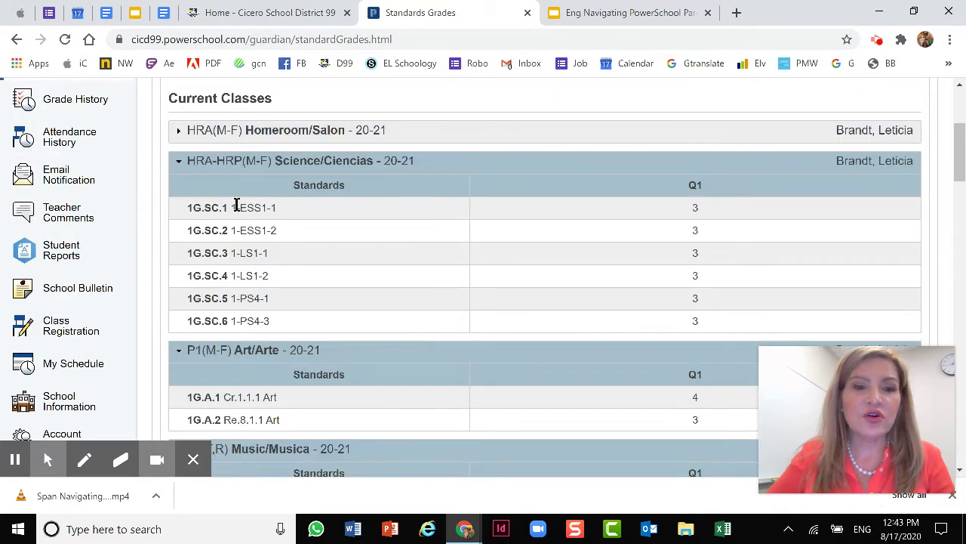
click(179, 160)
scroll(632, 211, up, 2)
click(893, 211)
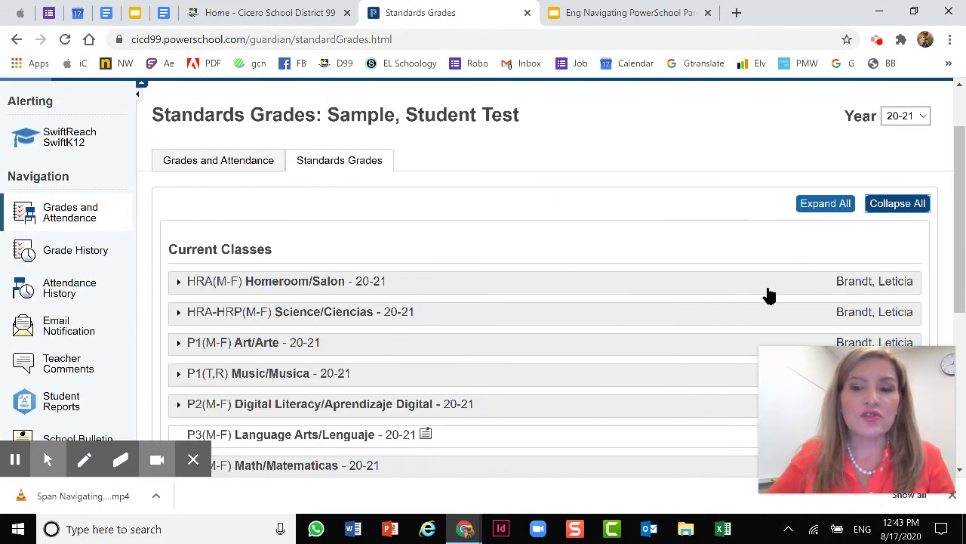
scroll(572, 323, down, 4)
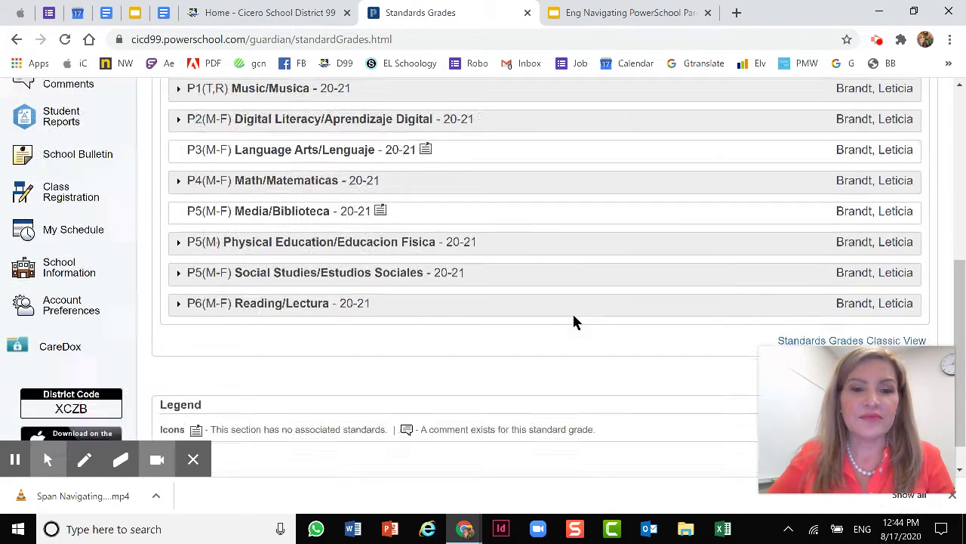
scroll(572, 321, up, 4)
scroll(572, 317, up, 1)
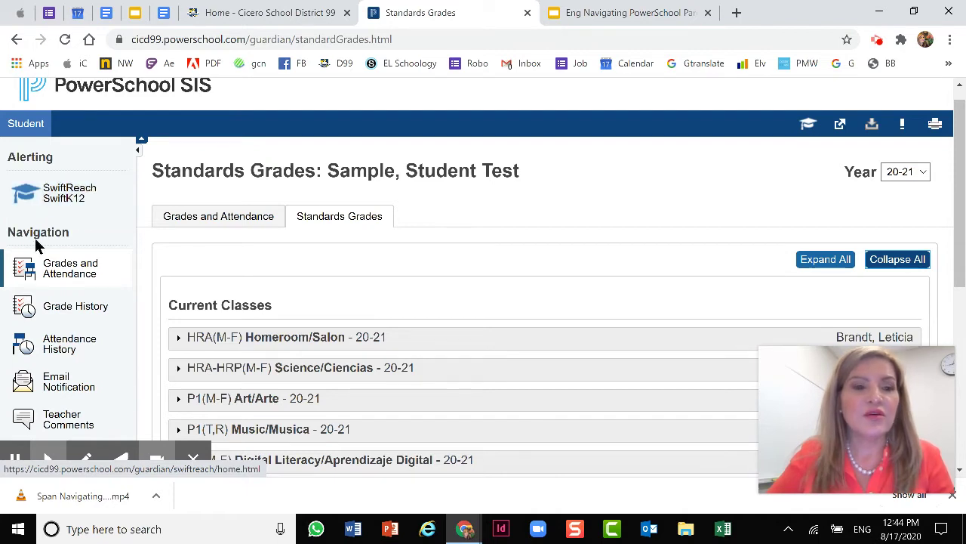
- Return to the Grades and Attendance page, then view the student's Grade History
scroll(71, 265, down, 2)
click(70, 118)
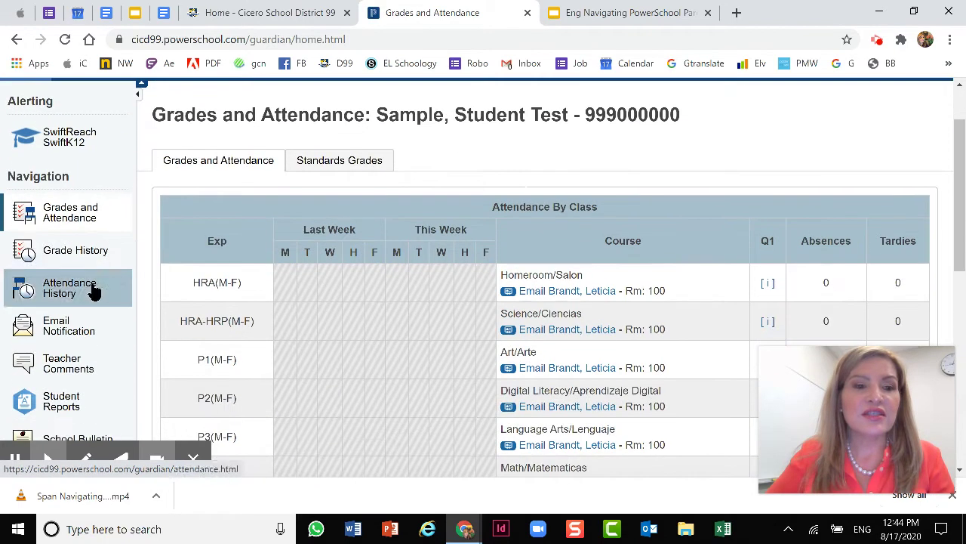
scroll(83, 321, down, 1)
click(66, 257)
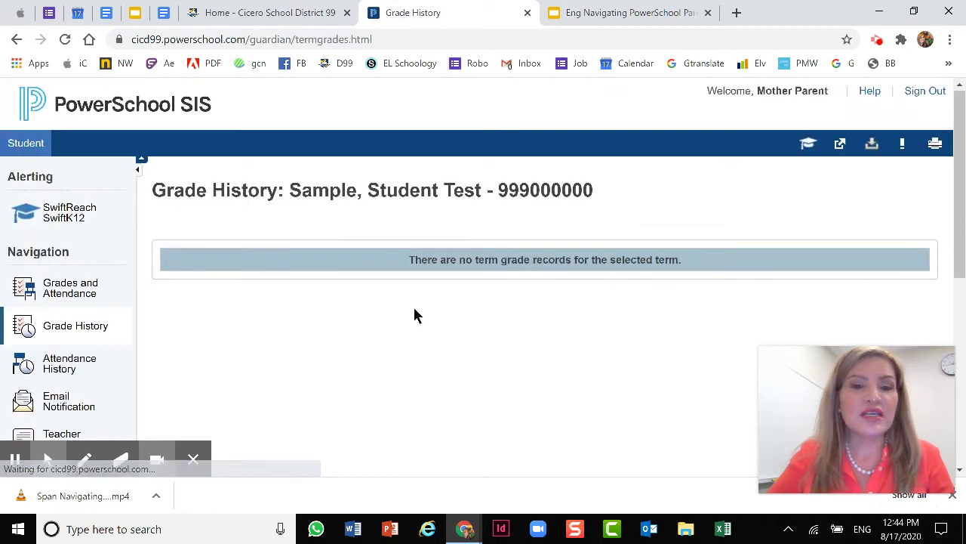
scroll(414, 315, down, 2)
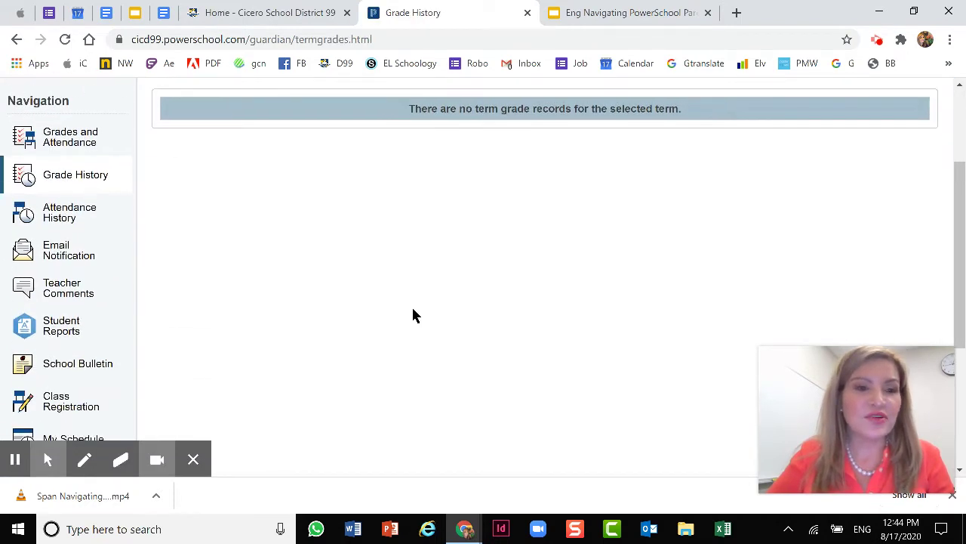
- Open the student's Attendance History and examine the weekly attendance records for each course
scroll(414, 315, down, 1)
click(67, 142)
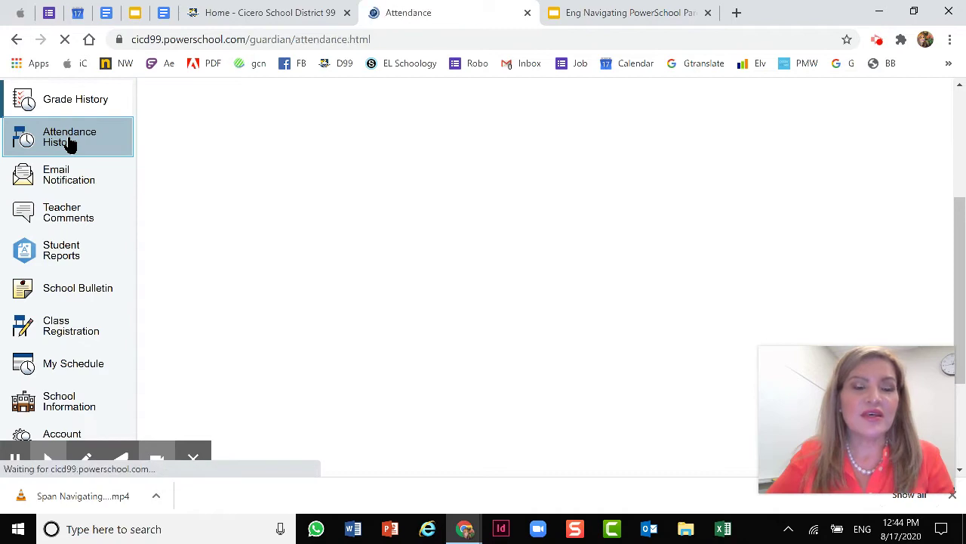
scroll(284, 237, down, 2)
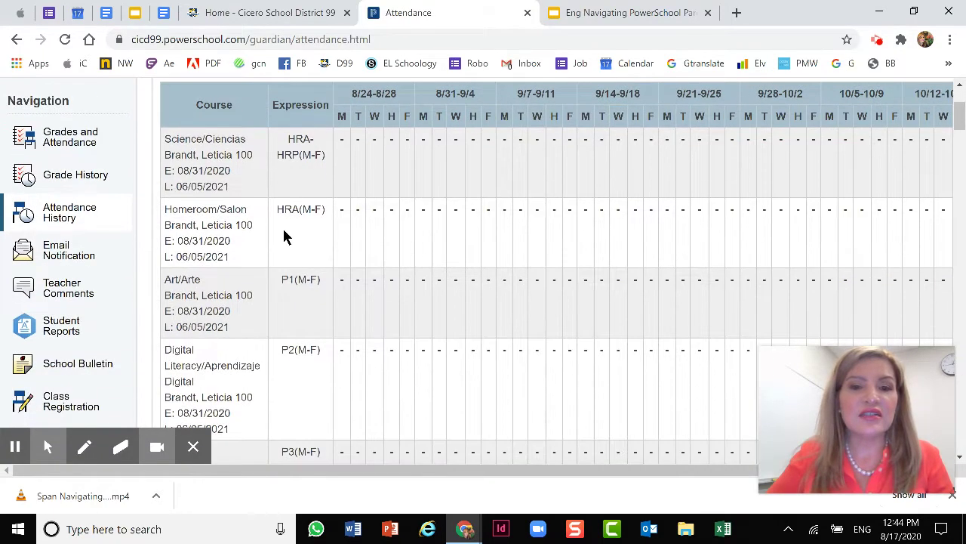
scroll(537, 220, down, 1)
scroll(270, 199, up, 2)
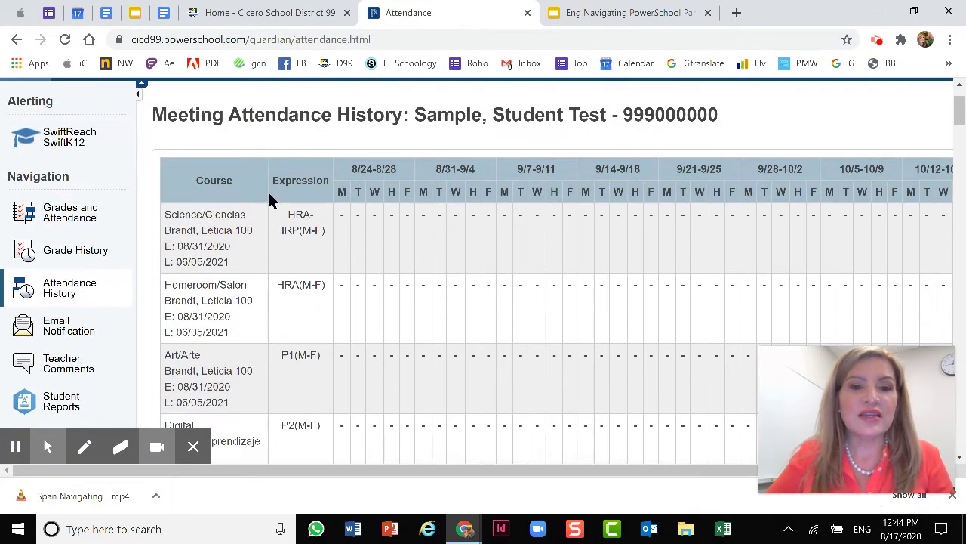
scroll(604, 249, down, 2)
scroll(274, 397, down, 2)
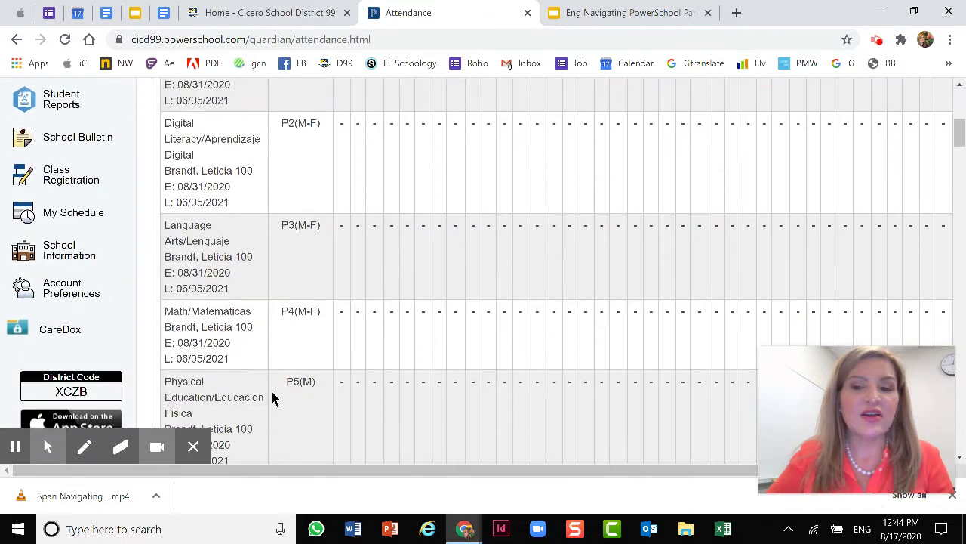
scroll(287, 349, up, 3)
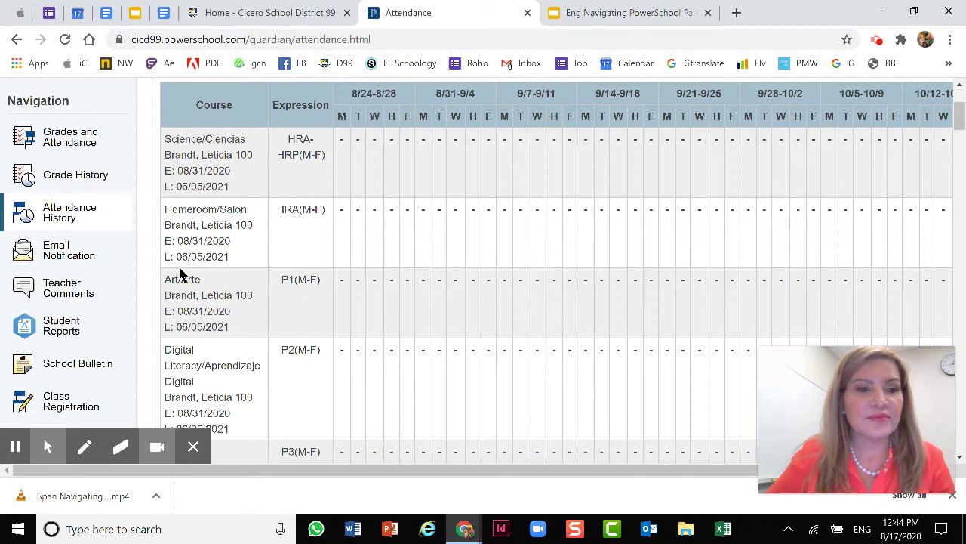
- Open the Email Notification settings, then deselect and reselect the detail report of assignment scores for each class
scroll(181, 274, down, 1)
click(60, 180)
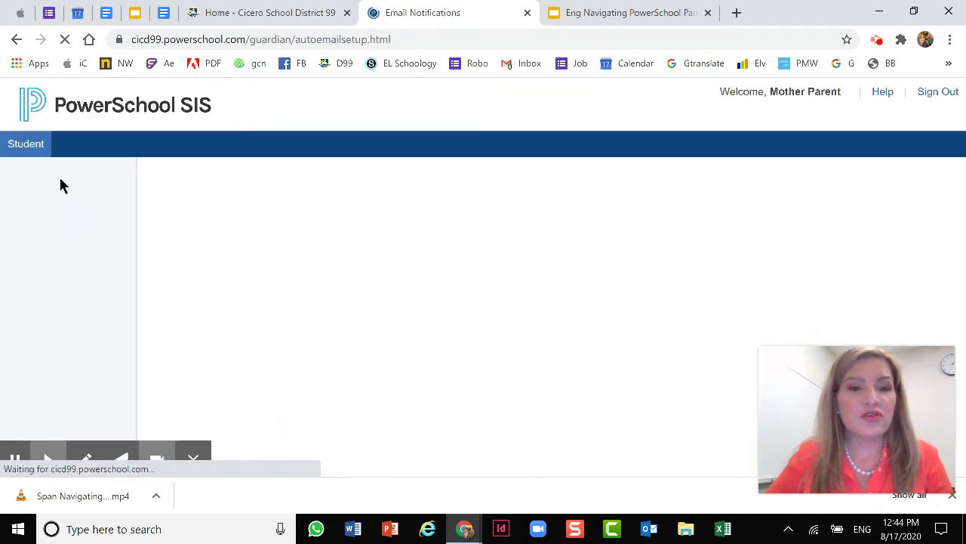
scroll(707, 339, down, 1)
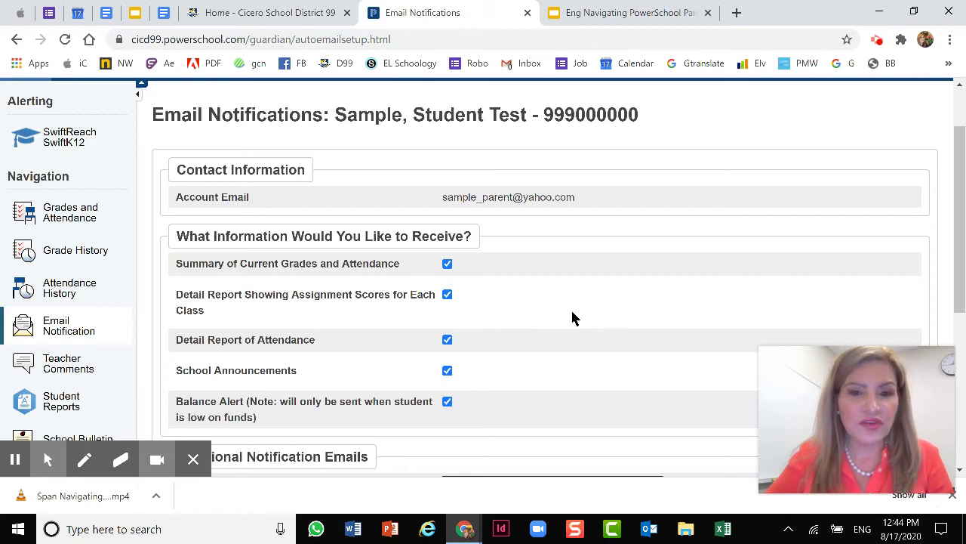
scroll(572, 318, down, 1)
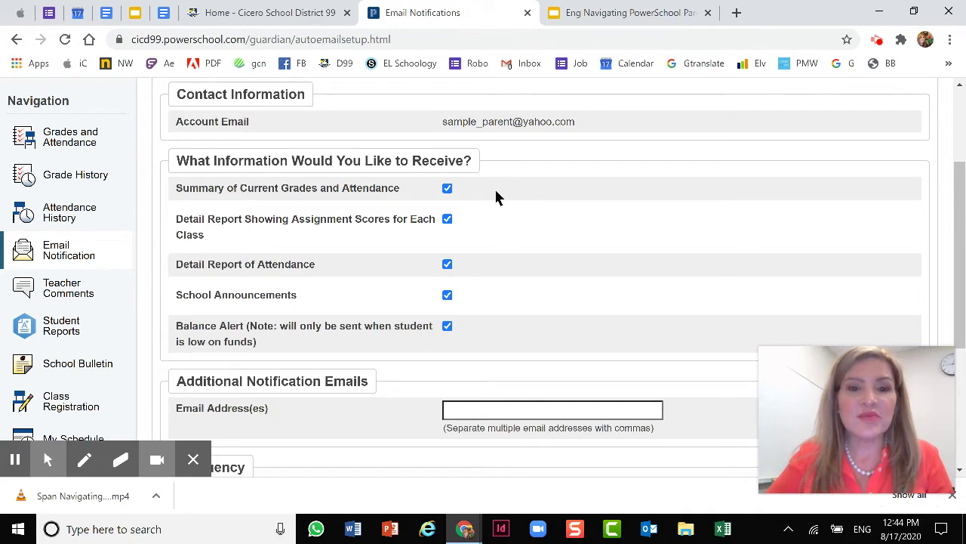
click(447, 219)
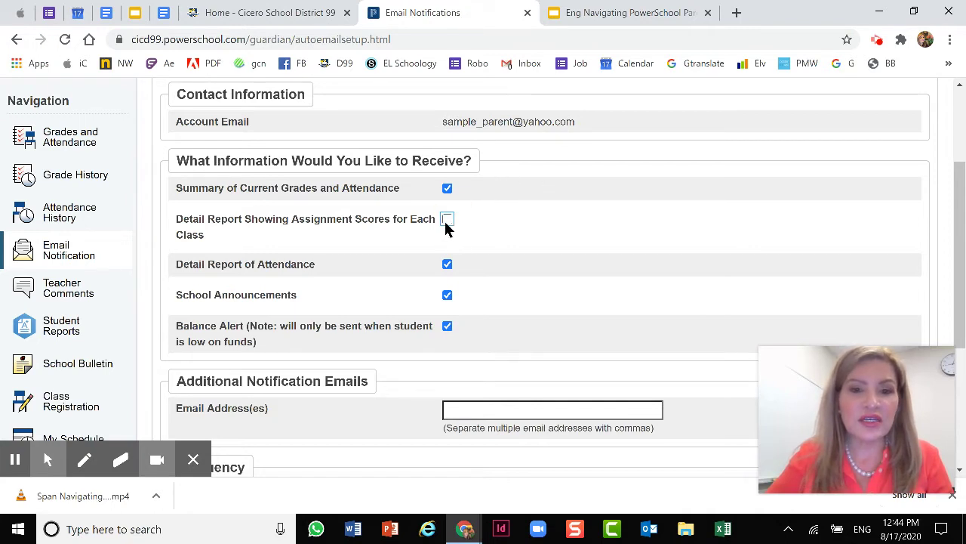
click(447, 219)
- Review the additional notification email field and the available choices for how often notifications are sent
scroll(576, 237, down, 1)
scroll(276, 297, down, 1)
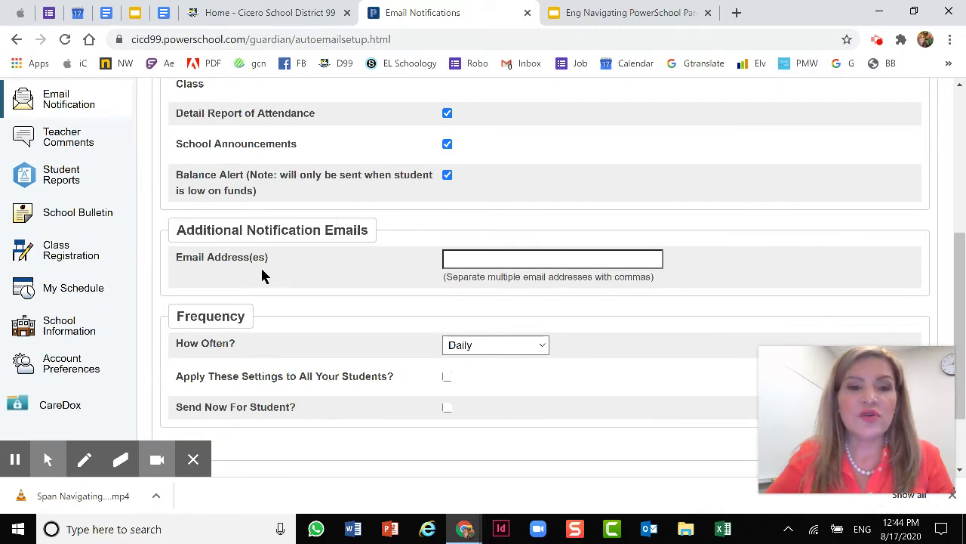
scroll(619, 260, down, 1)
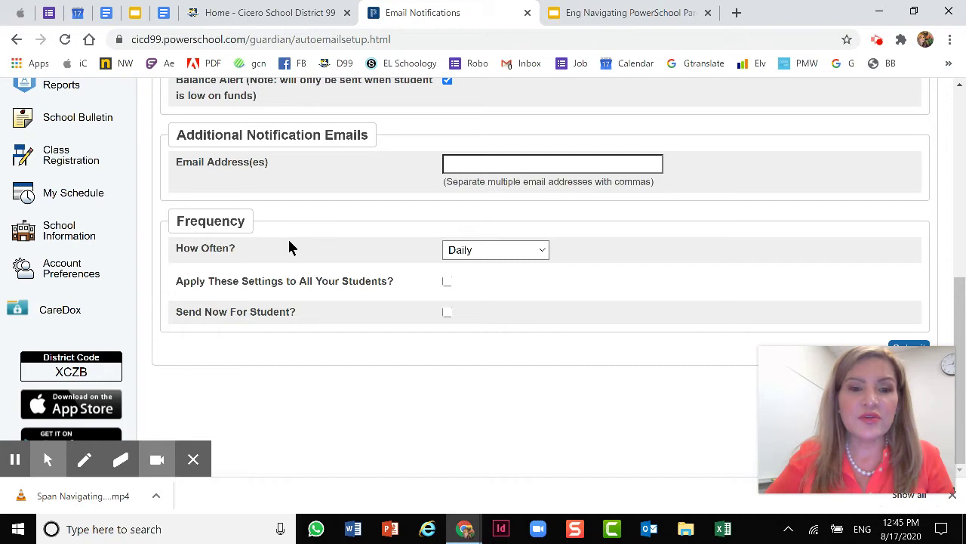
click(541, 252)
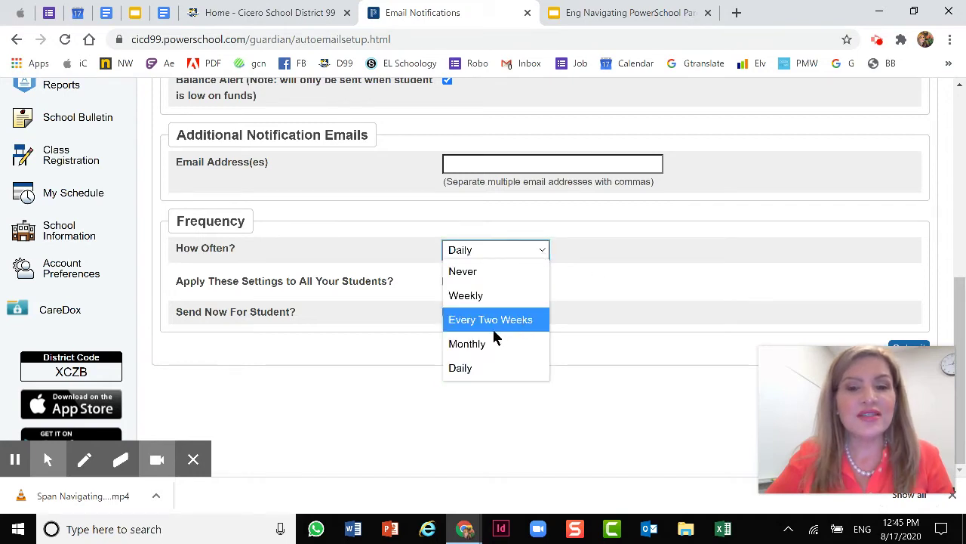
click(671, 231)
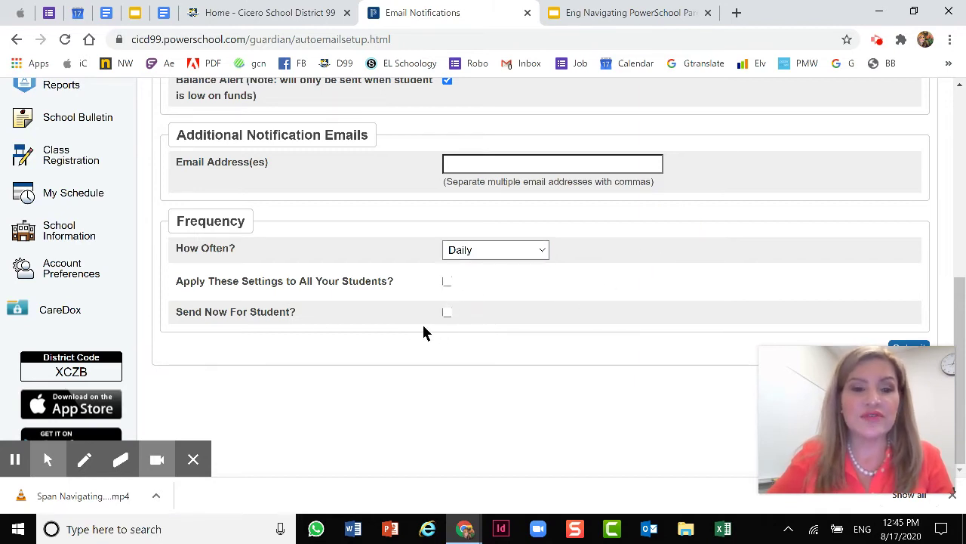
scroll(339, 296, up, 2)
scroll(268, 263, down, 2)
scroll(265, 262, up, 2)
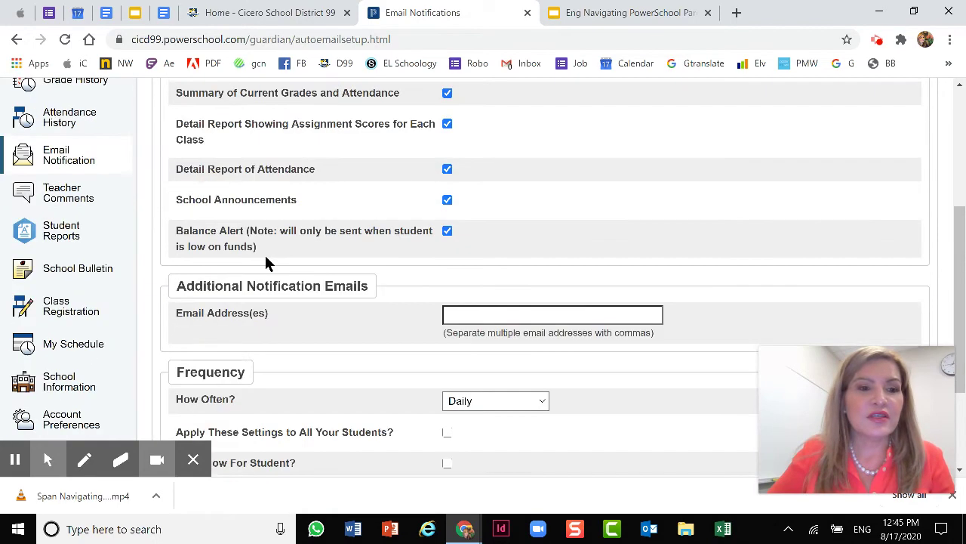
- Open Teacher Comments and review the Q1 comments and teacher email links for each course
click(74, 202)
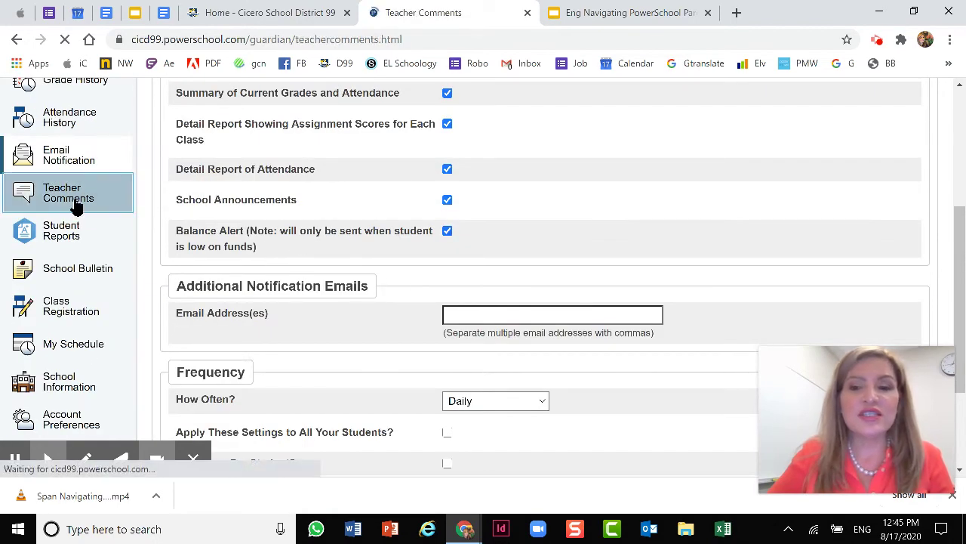
scroll(567, 300, down, 3)
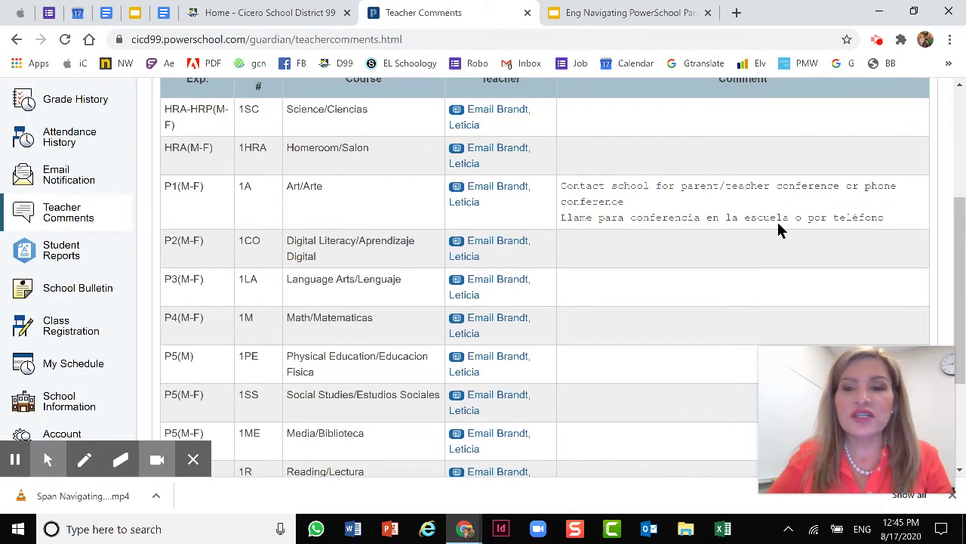
scroll(778, 220, up, 1)
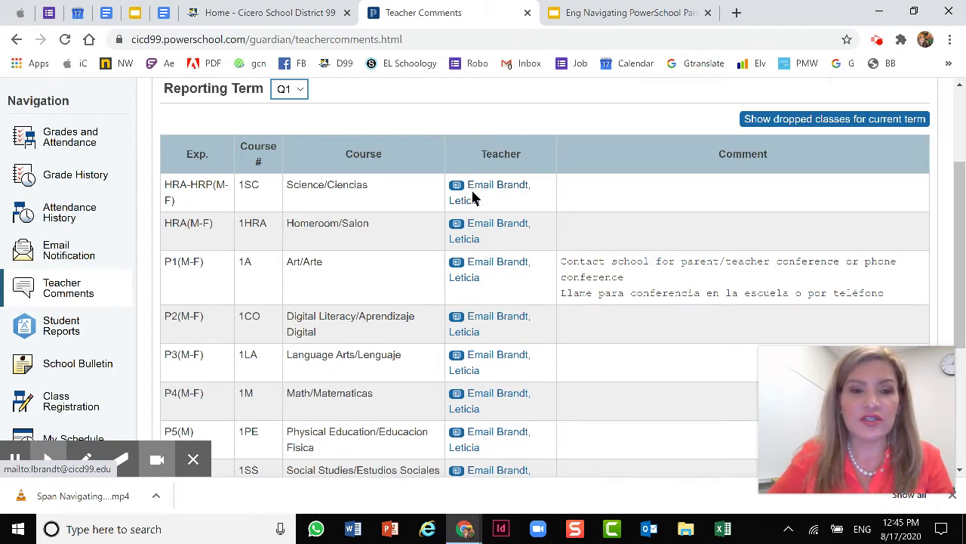
scroll(473, 198, down, 1)
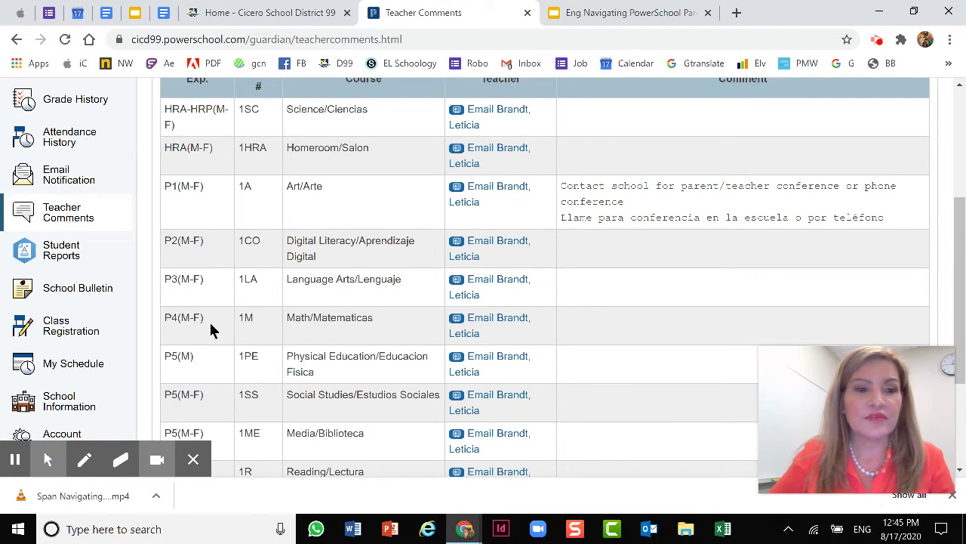
- Open Student Reports and look over the current and archived report cards
click(80, 252)
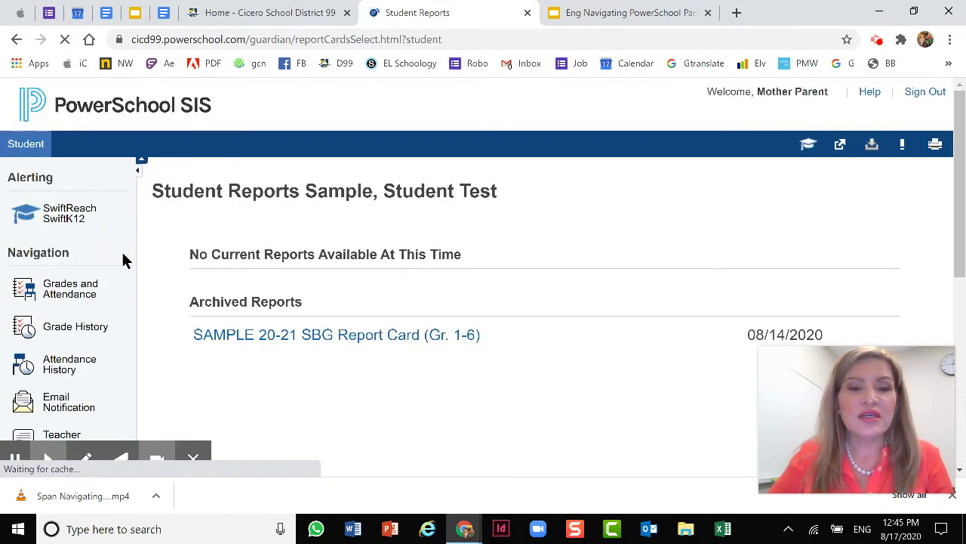
scroll(597, 287, down, 2)
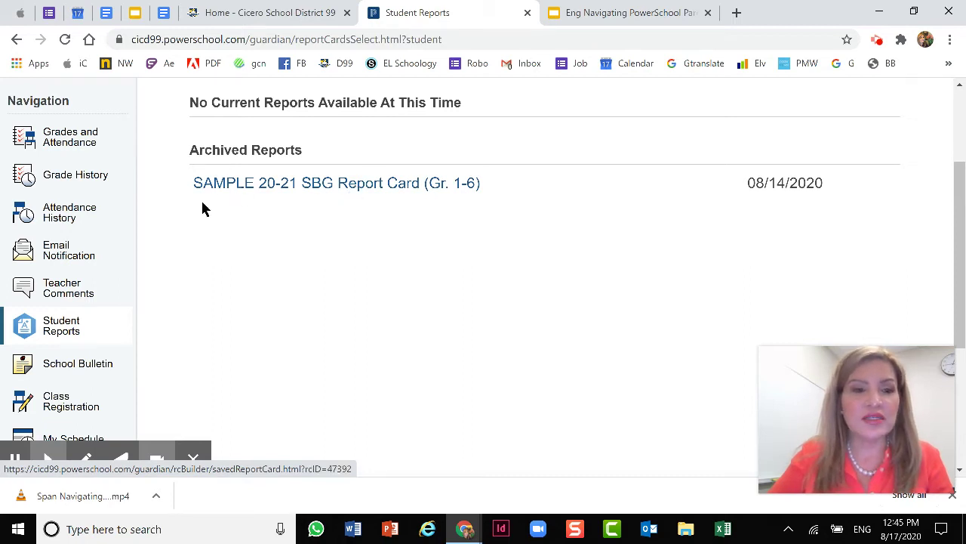
scroll(210, 276, down, 1)
- View the School Bulletin for the current date, then close it
scroll(204, 276, down, 3)
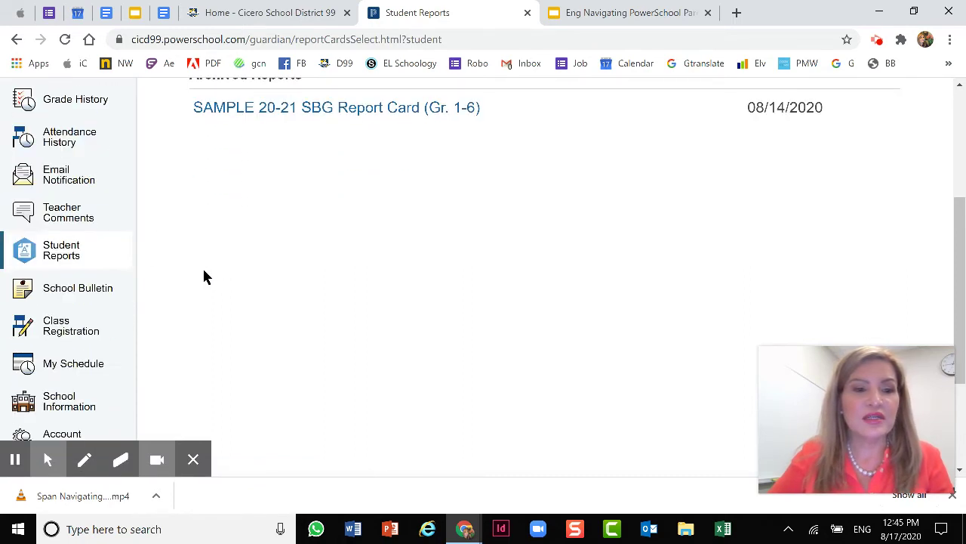
click(97, 218)
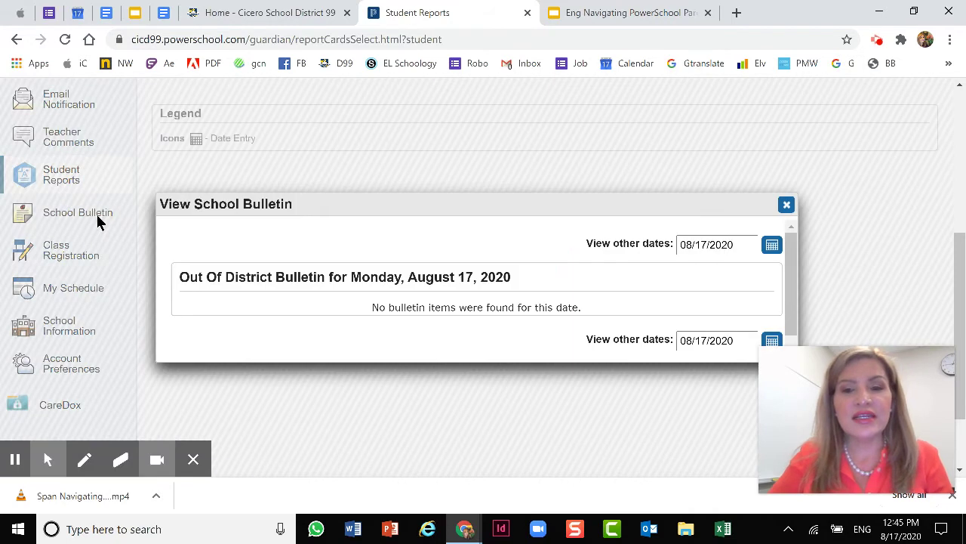
scroll(554, 258, down, 1)
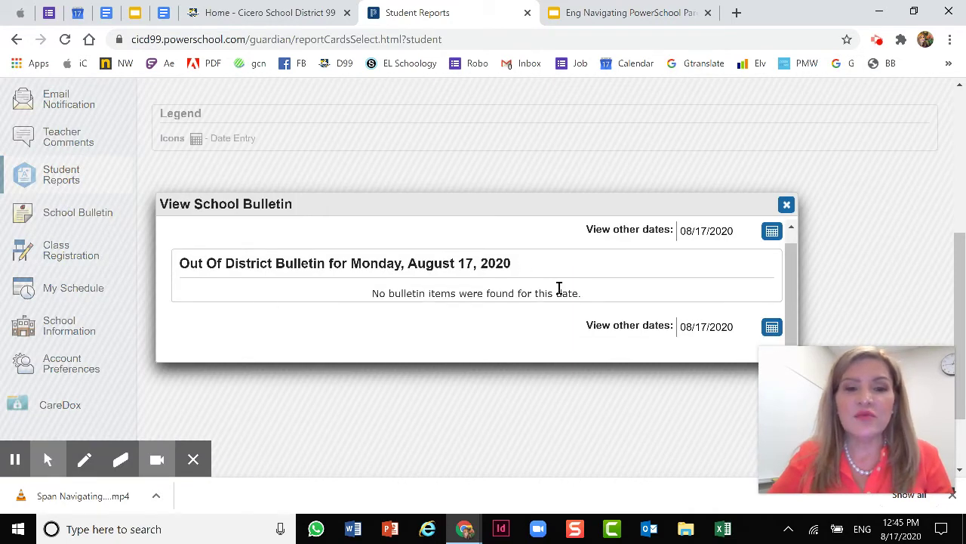
click(787, 205)
- Open the Class Registration page, then return to Student Reports
scroll(294, 279, down, 1)
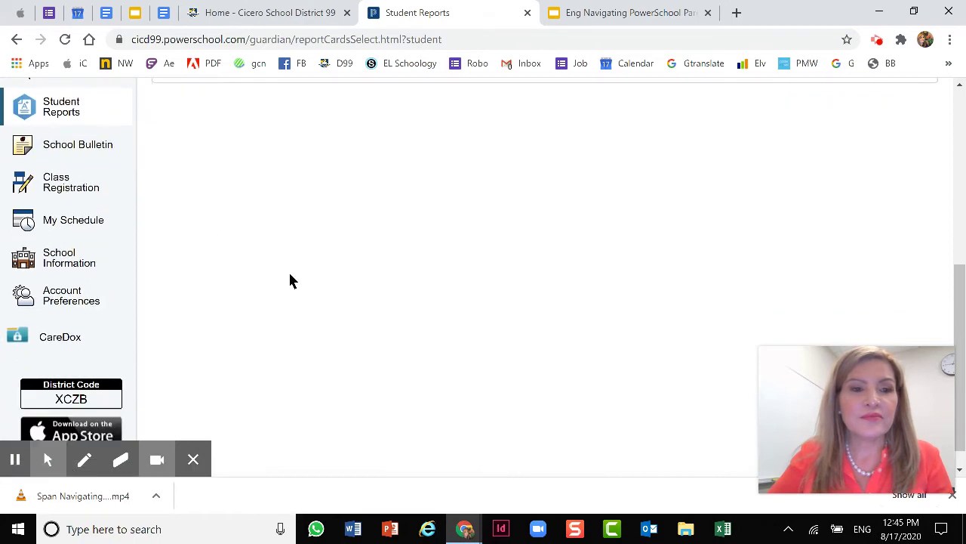
click(68, 188)
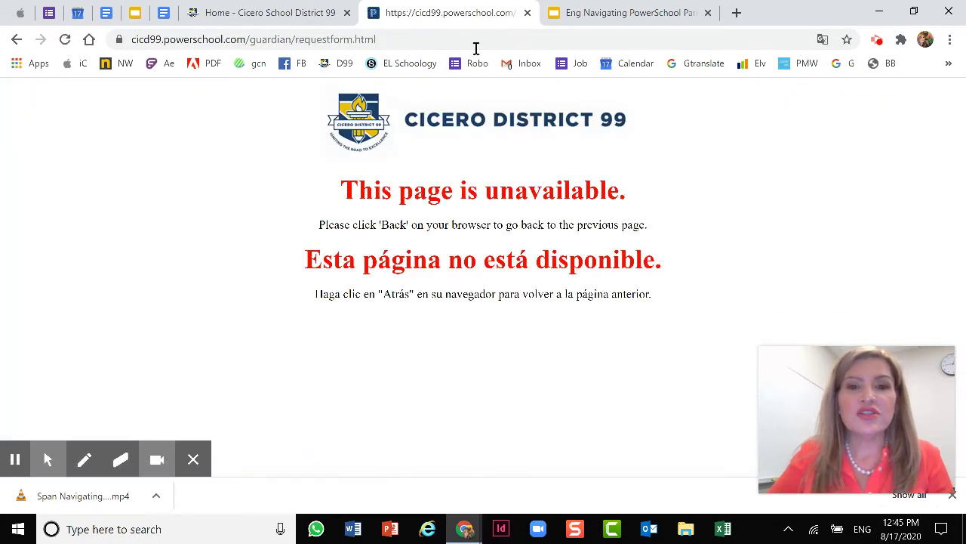
click(15, 39)
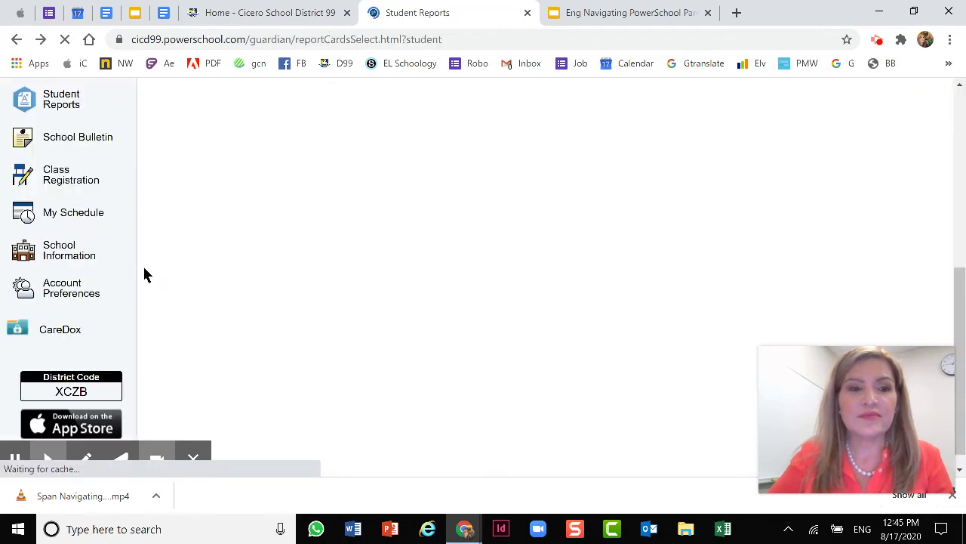
- Open the student's My Schedule page and switch it to Matrix View to review the weekly periods
scroll(136, 302, down, 2)
scroll(150, 321, down, 1)
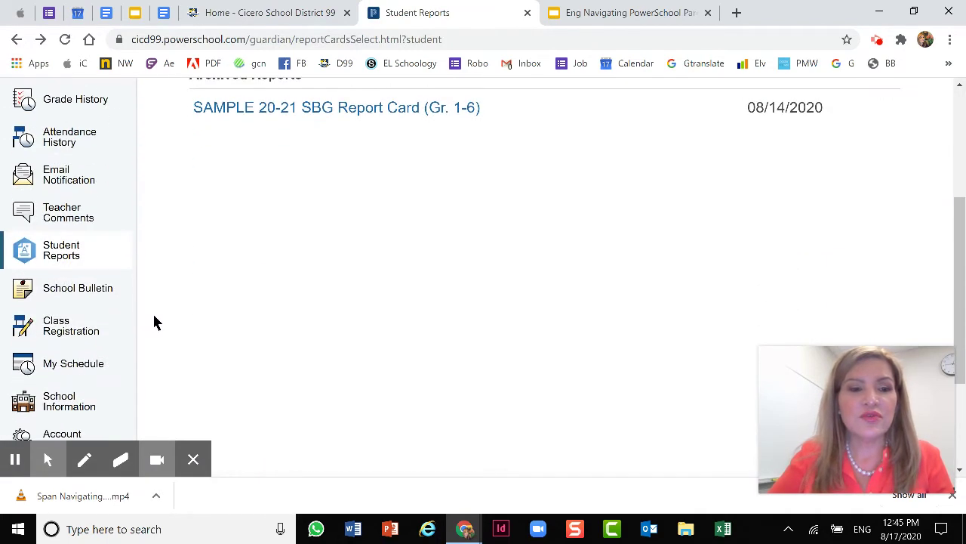
scroll(158, 330, down, 1)
click(61, 289)
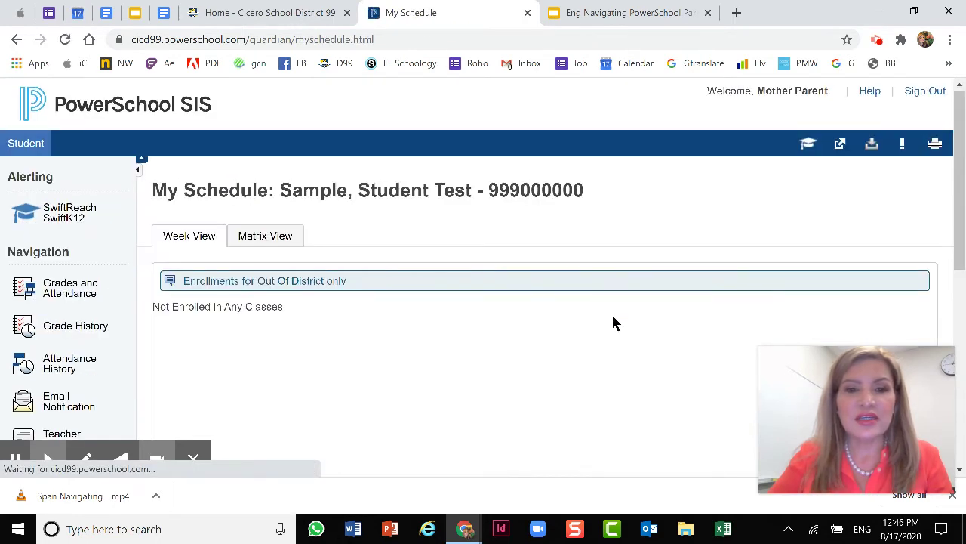
scroll(443, 285, down, 1)
click(263, 164)
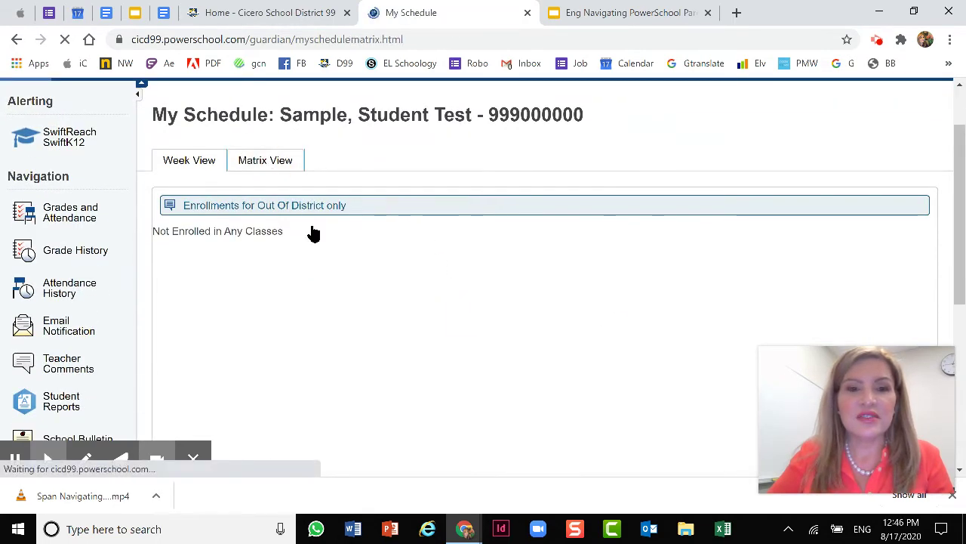
scroll(508, 296, down, 2)
scroll(453, 313, down, 3)
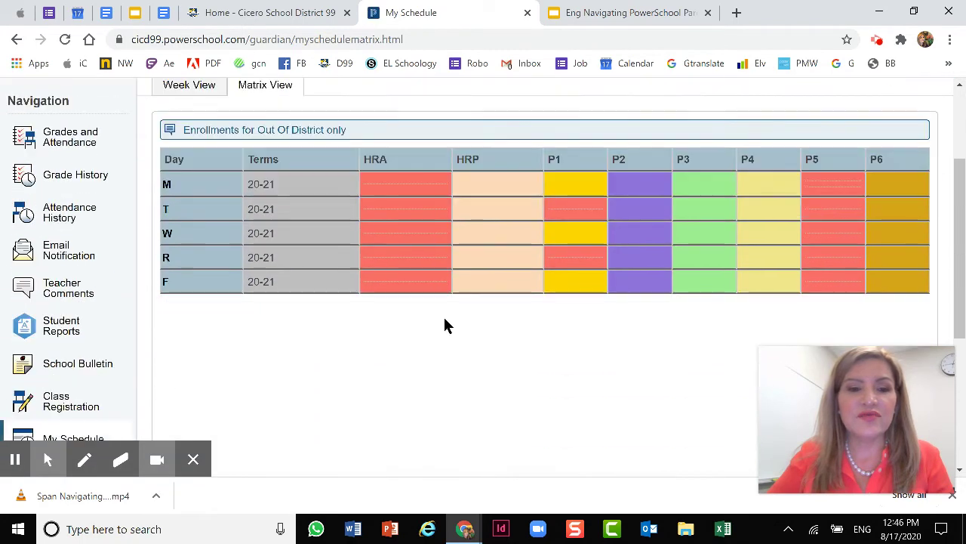
- Open School Information and review the school's contact details
scroll(330, 352, down, 2)
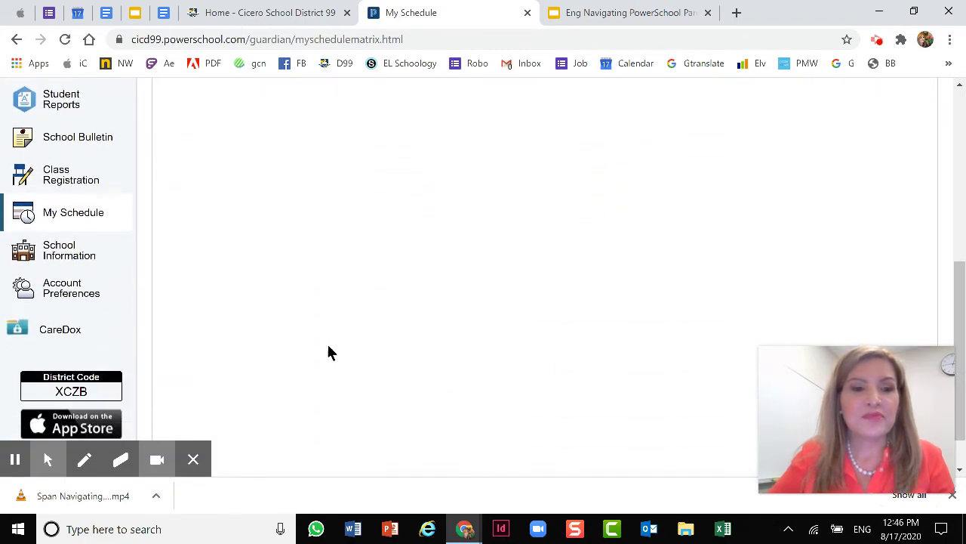
click(74, 262)
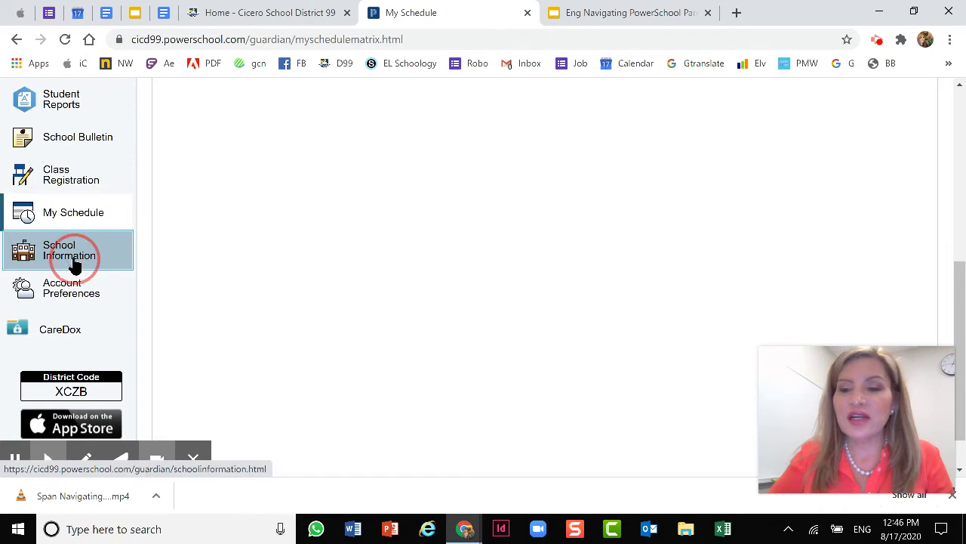
scroll(634, 264, down, 1)
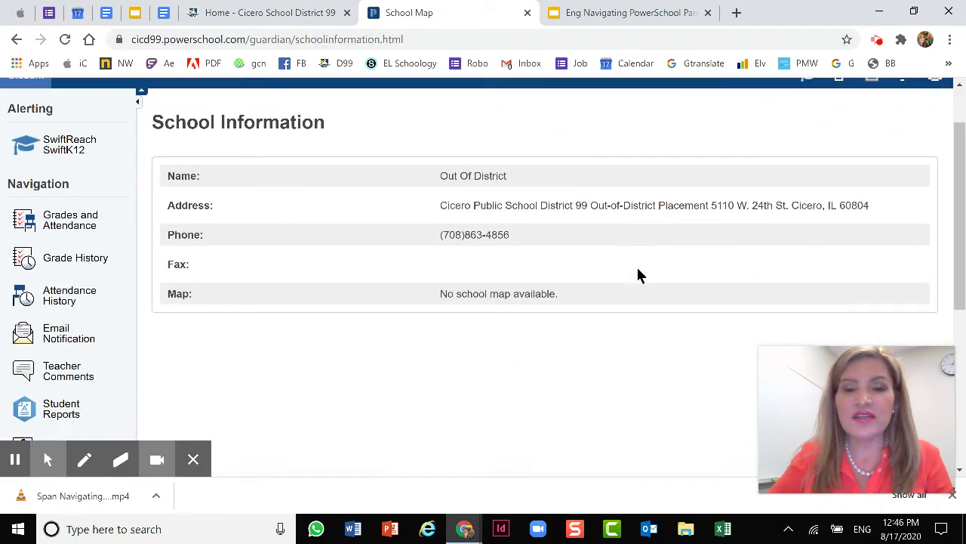
- Open the Account Preferences profile and review the account email, language, username and password settings
scroll(638, 276, down, 4)
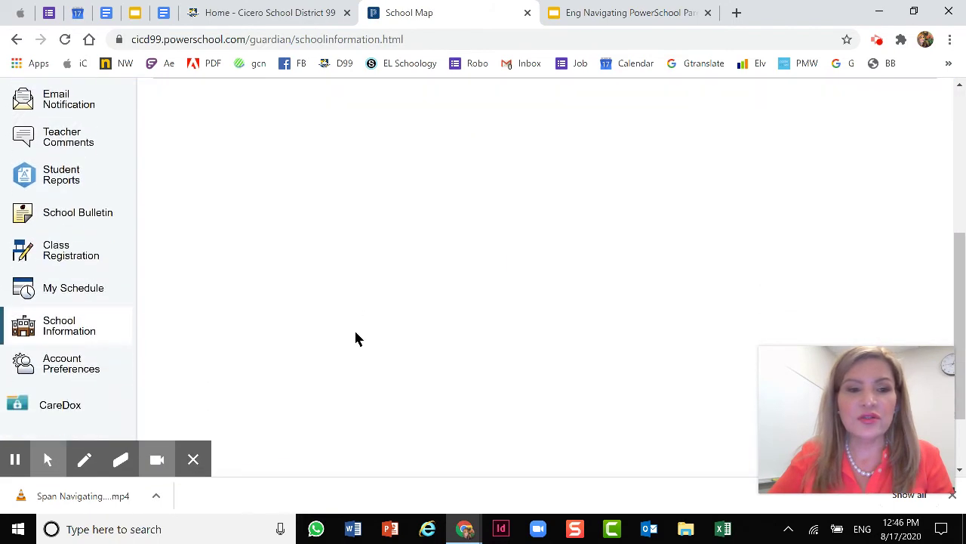
click(53, 296)
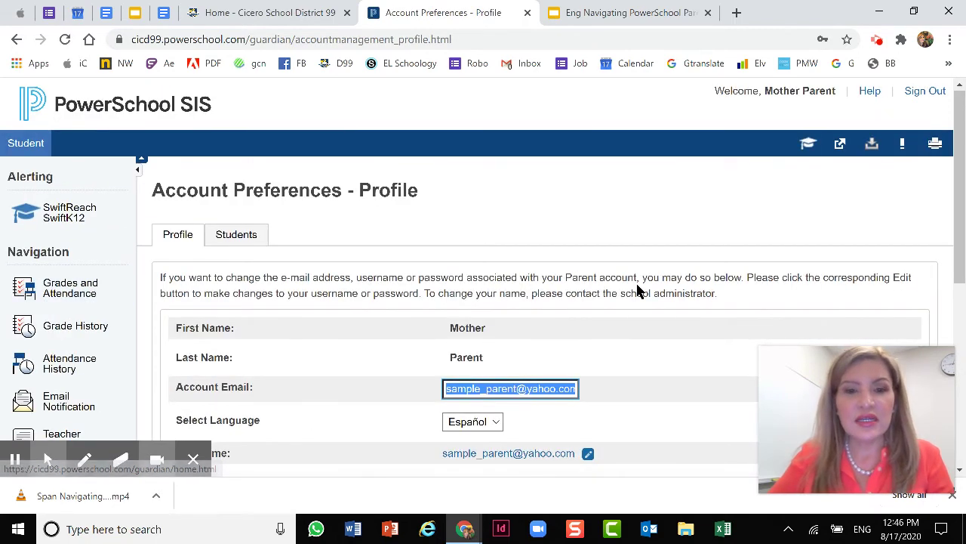
scroll(640, 293, down, 1)
scroll(641, 287, down, 1)
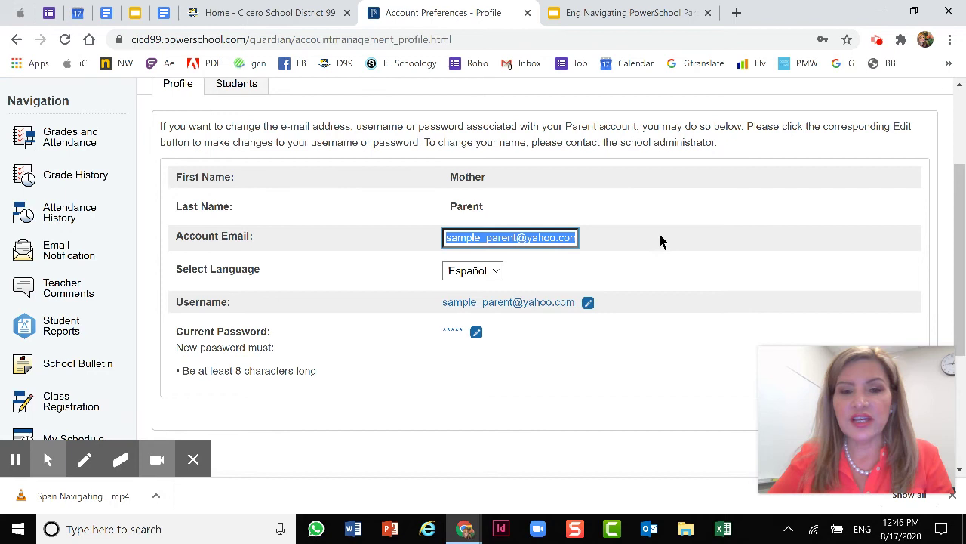
scroll(654, 261, down, 1)
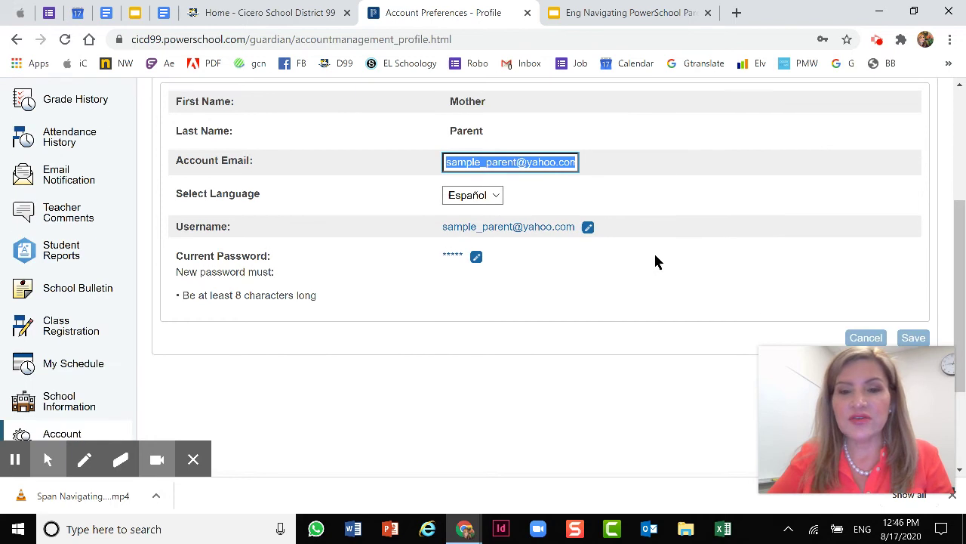
- Change the language selection in the account profile to English
click(492, 198)
click(466, 217)
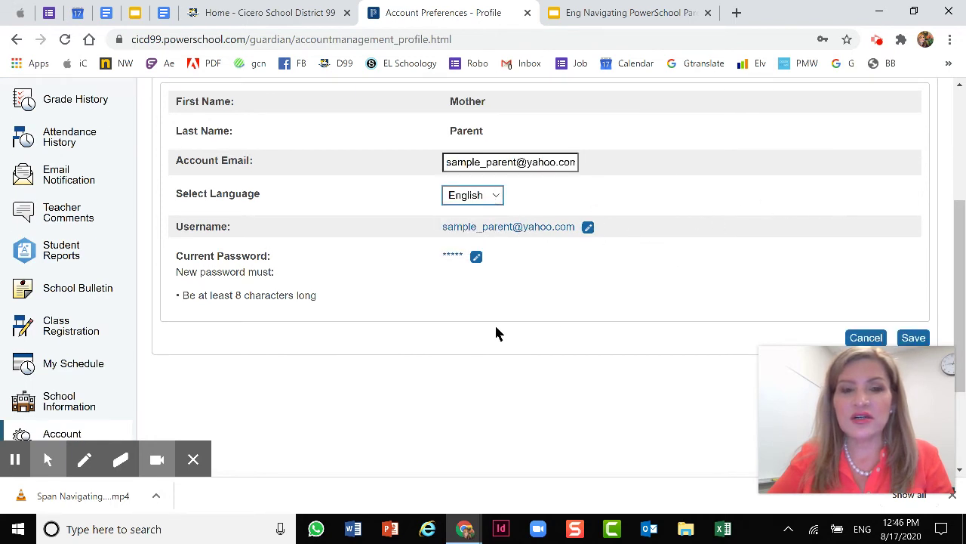
scroll(183, 255, down, 2)
- Switch Account Preferences from the profile to the Students page
scroll(576, 211, up, 4)
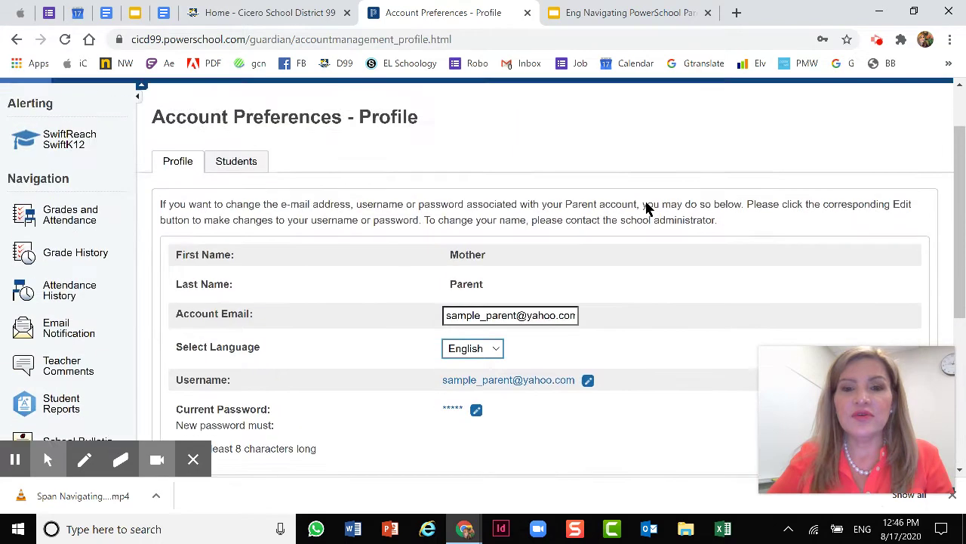
scroll(634, 211, up, 1)
click(251, 236)
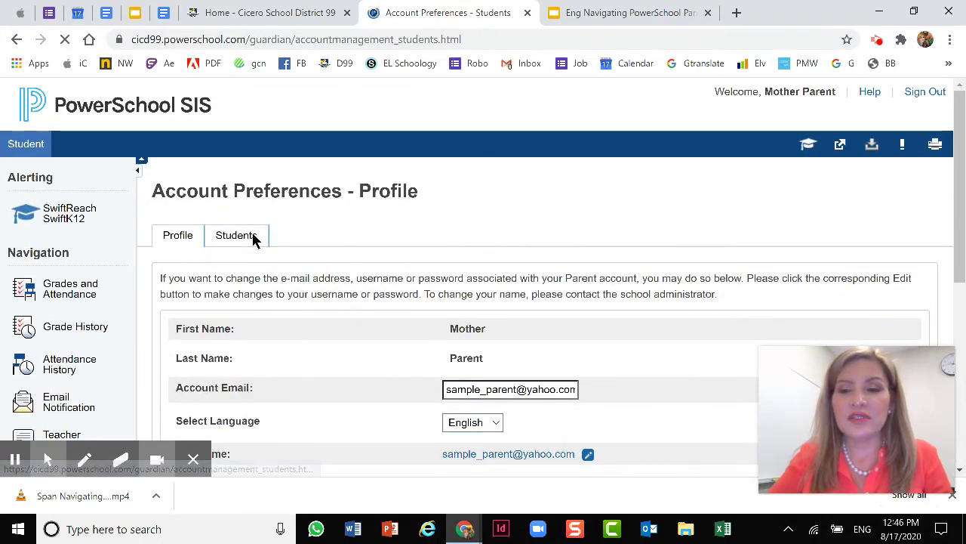
- Open the Add Student form, review its student name, access ID, access password and relationship fields, and close it without adding a student
scroll(494, 292, down, 1)
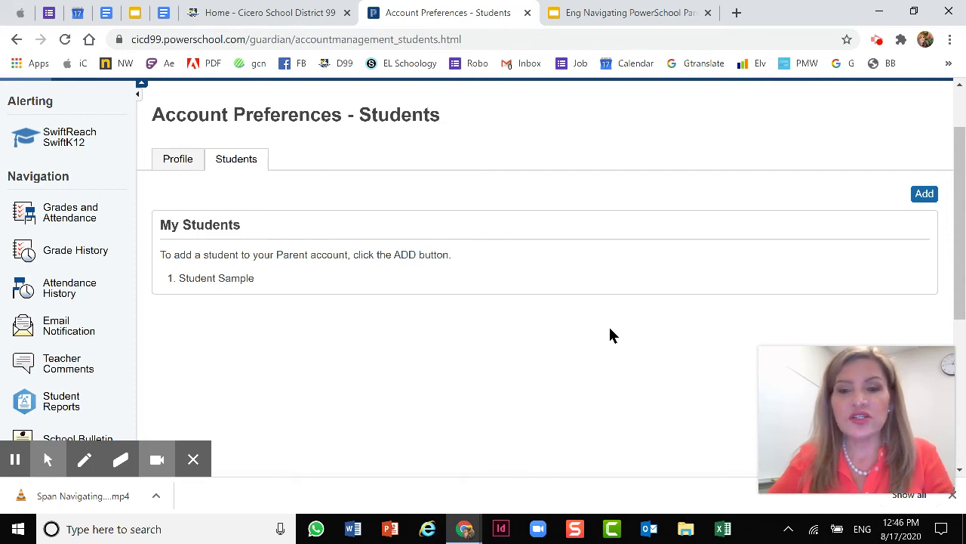
click(924, 197)
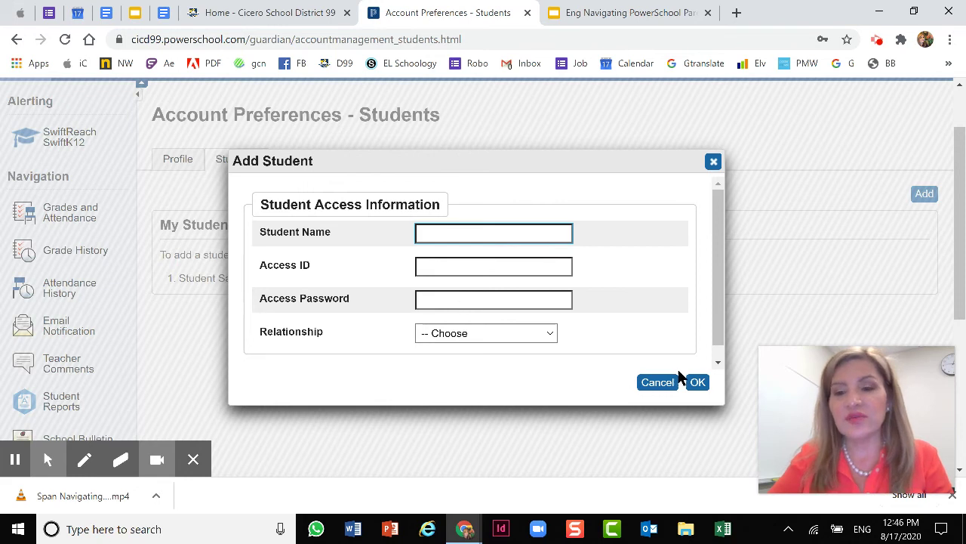
click(714, 162)
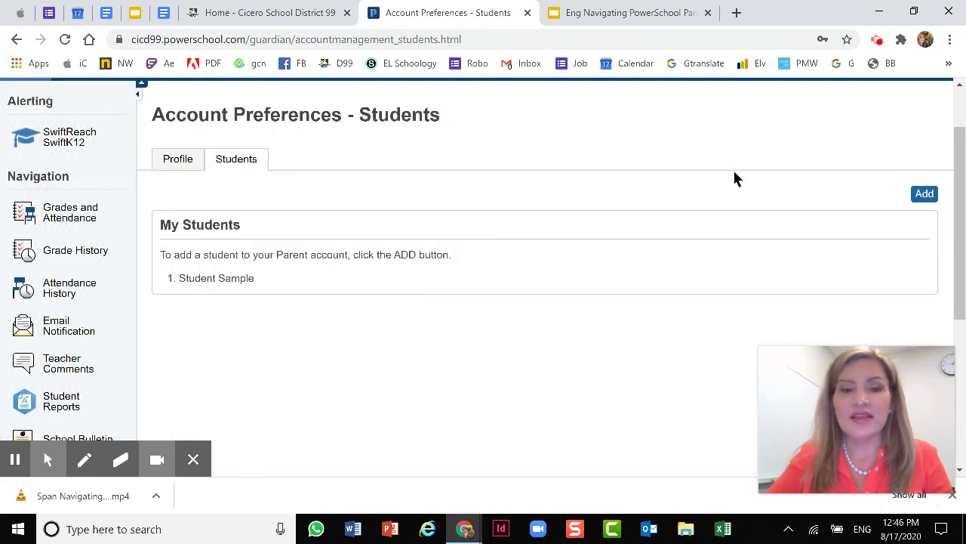
scroll(270, 310, up, 1)
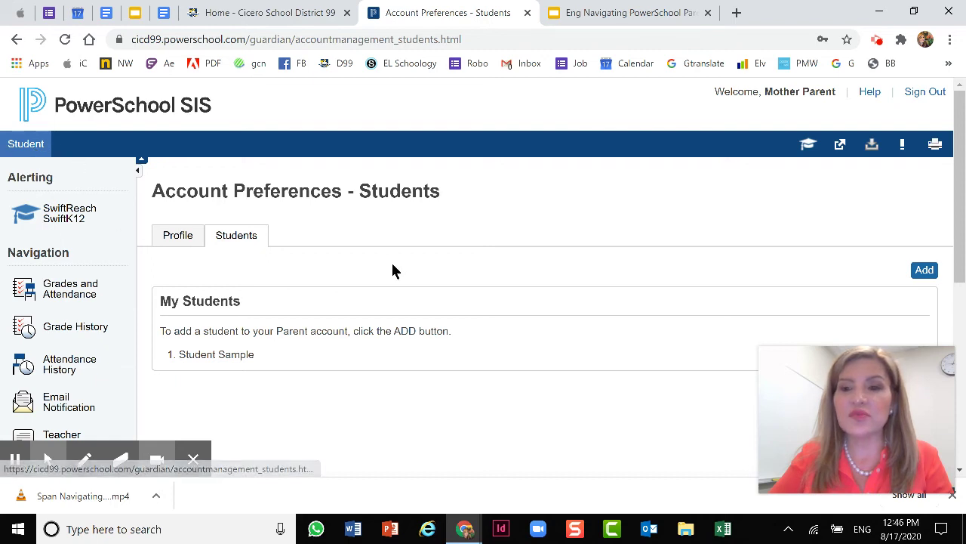
- Return to School Information and open the CareDox health portal from there
scroll(404, 271, down, 2)
scroll(402, 272, down, 3)
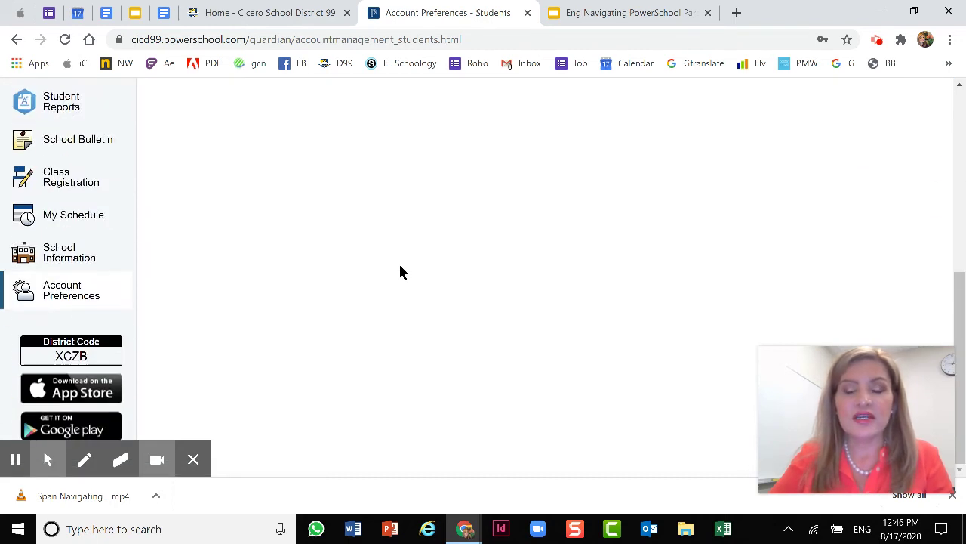
click(73, 265)
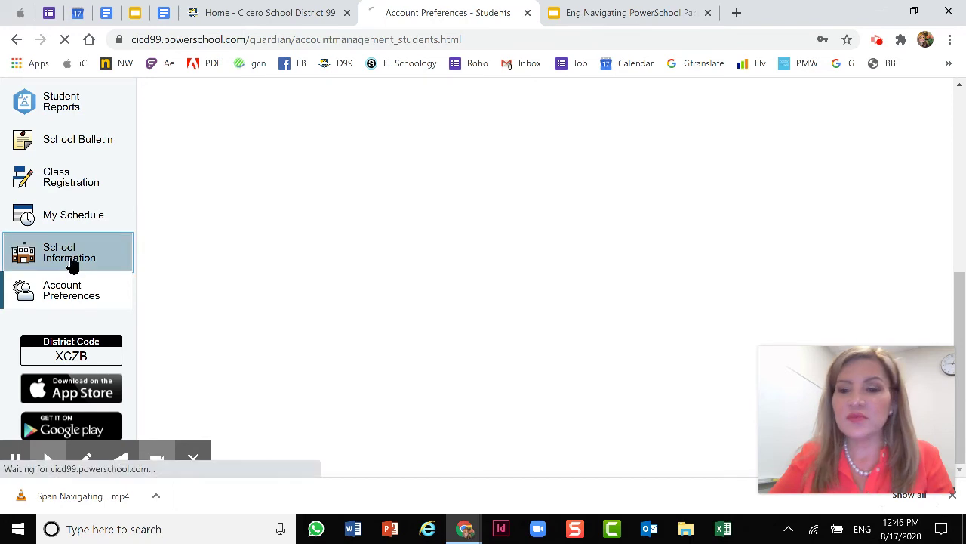
scroll(262, 268, down, 2)
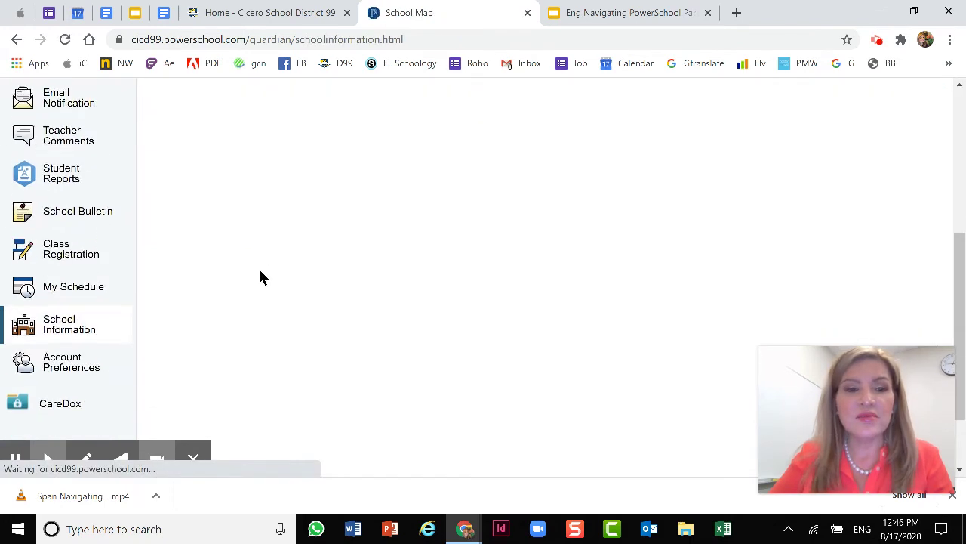
scroll(259, 268, up, 3)
scroll(258, 268, down, 2)
scroll(207, 308, down, 2)
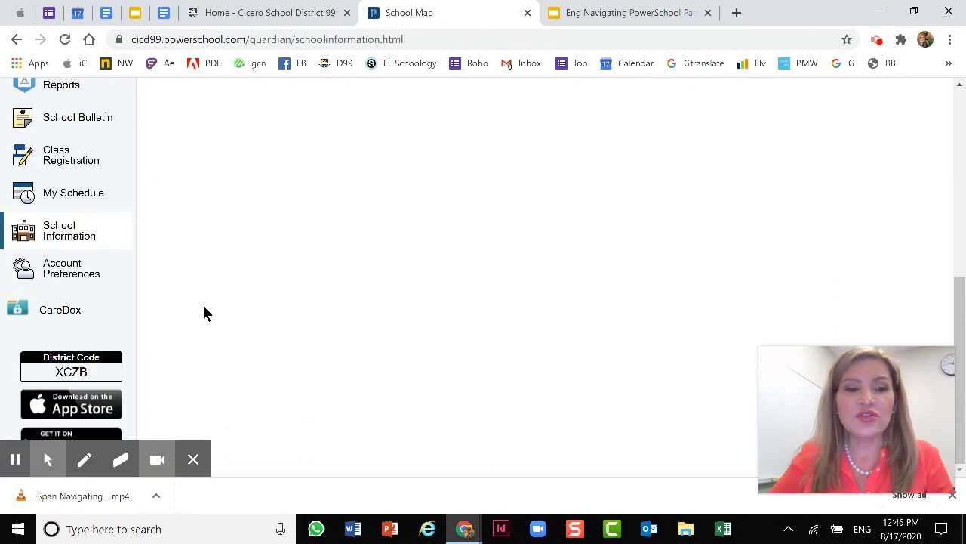
click(63, 317)
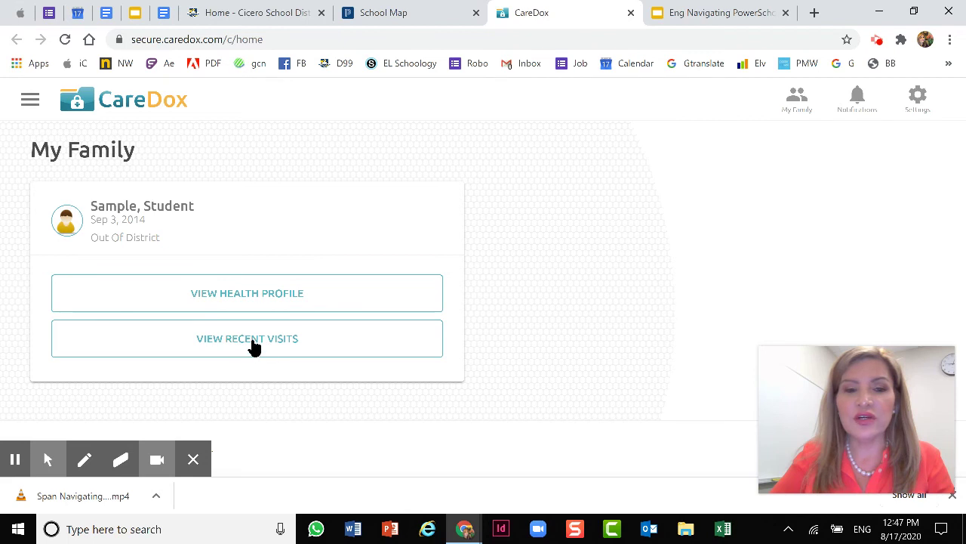
- Open the sample student's health profile in CareDox and review the summary with student details, family contacts and emergency contact
click(295, 293)
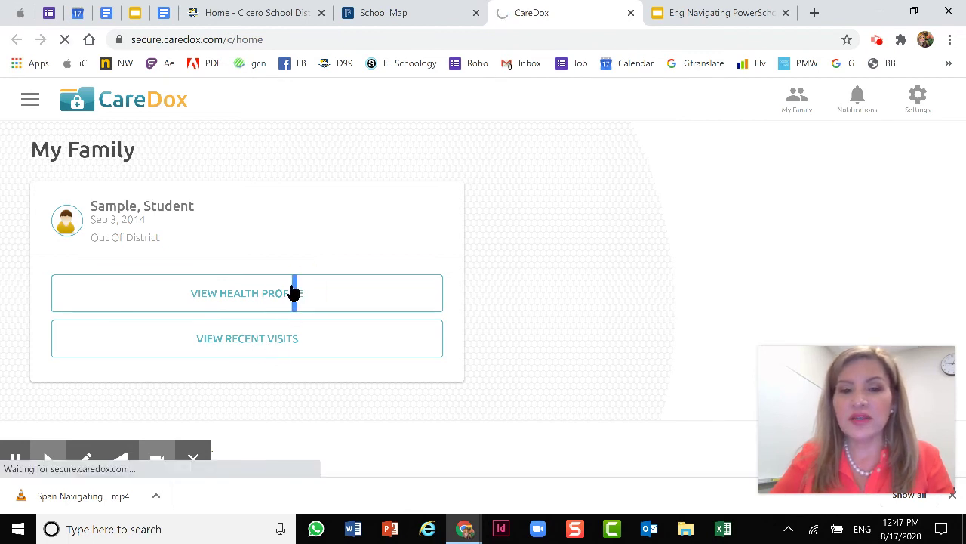
click(248, 297)
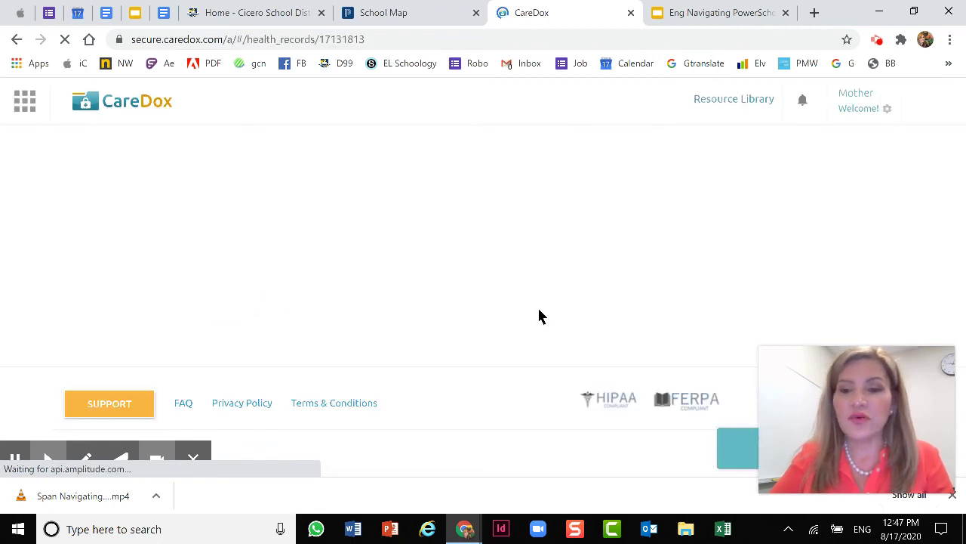
scroll(536, 321, down, 7)
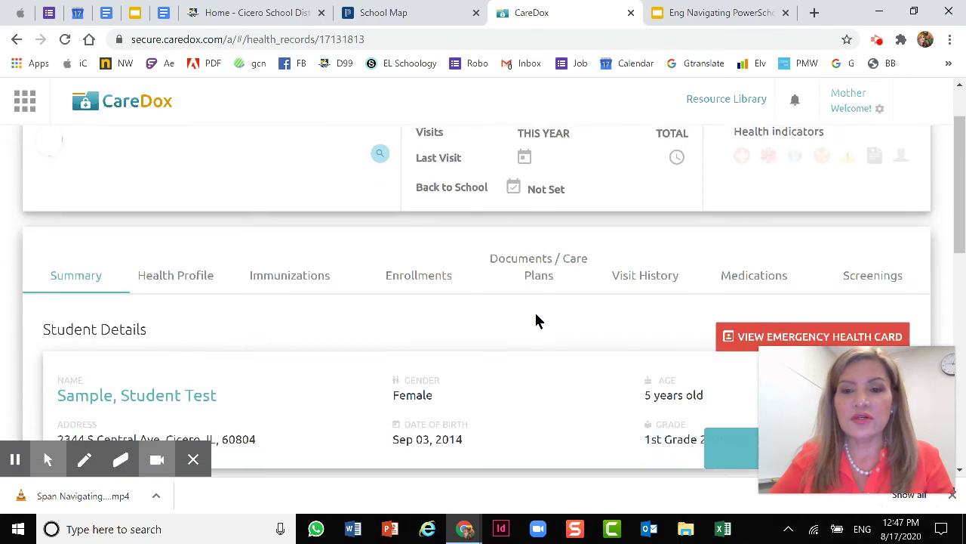
scroll(531, 324, down, 2)
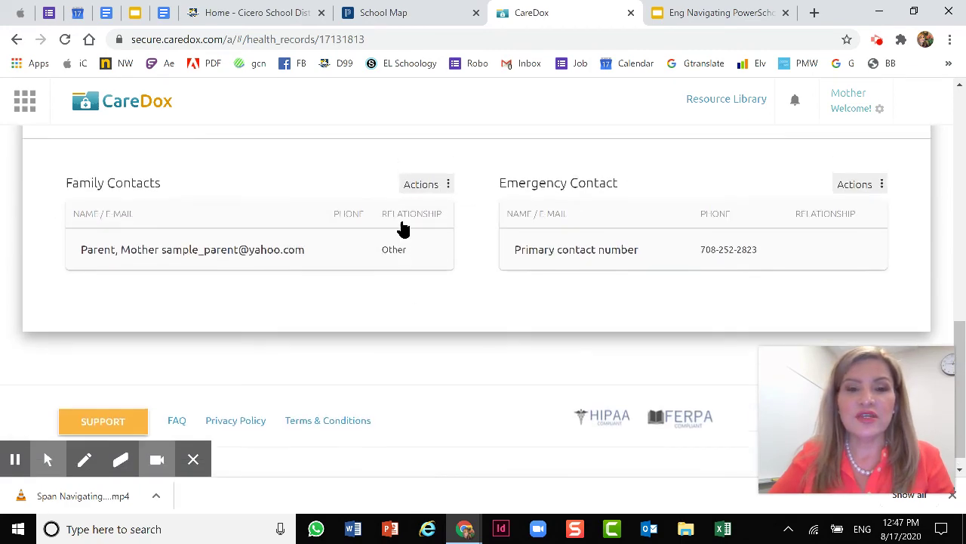
scroll(404, 225, up, 10)
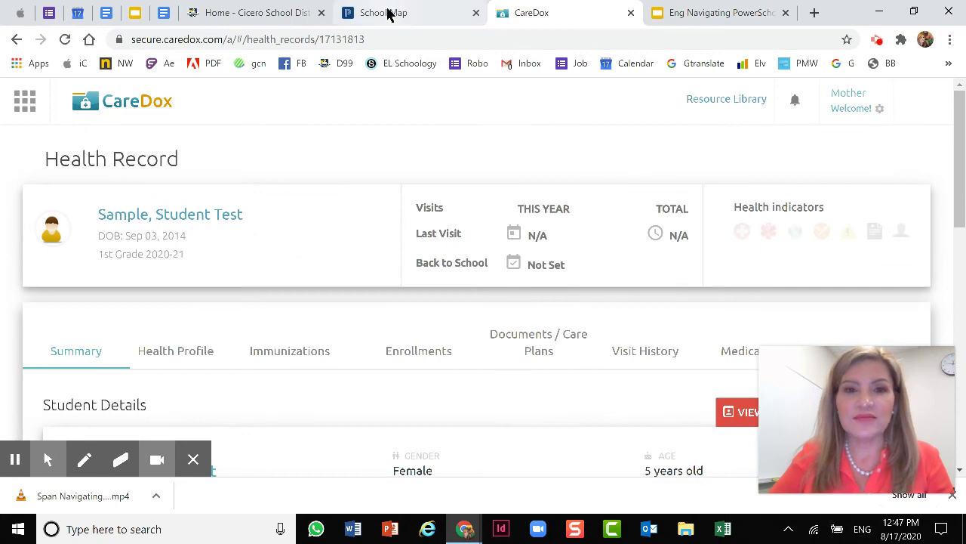
- Switch back from CareDox to the School Information page in PowerSchool
click(388, 12)
scroll(317, 278, up, 2)
scroll(317, 278, up, 2)
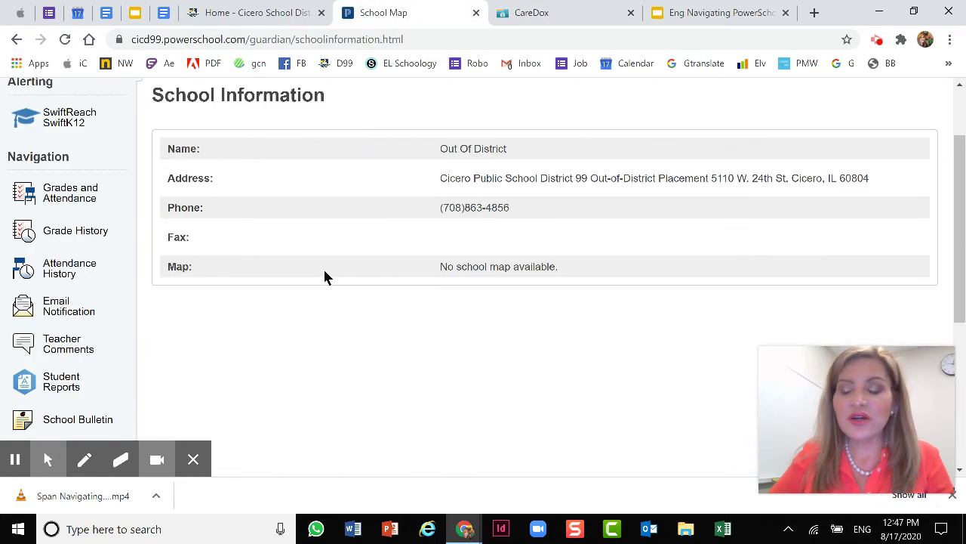
scroll(330, 283, down, 1)
scroll(297, 286, up, 2)
scroll(297, 285, up, 1)
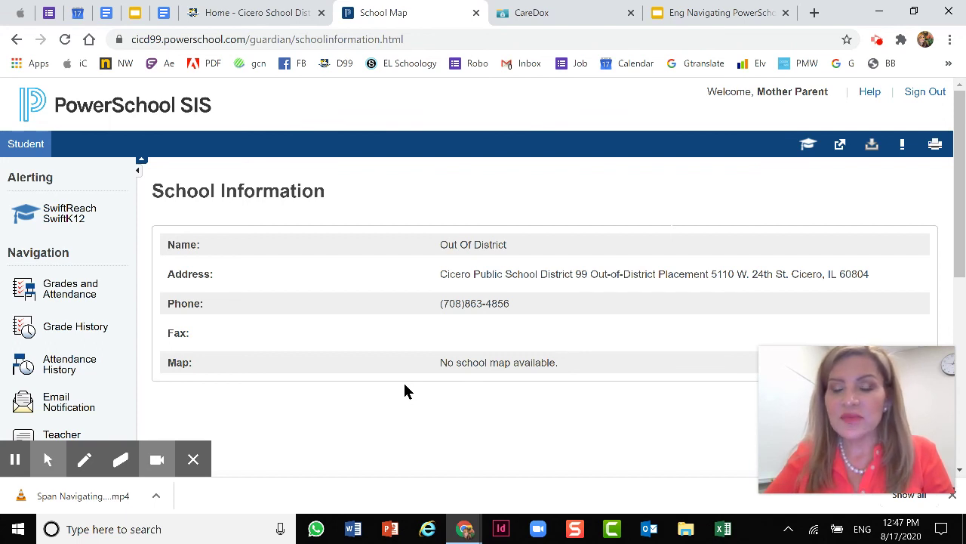
scroll(302, 347, down, 1)
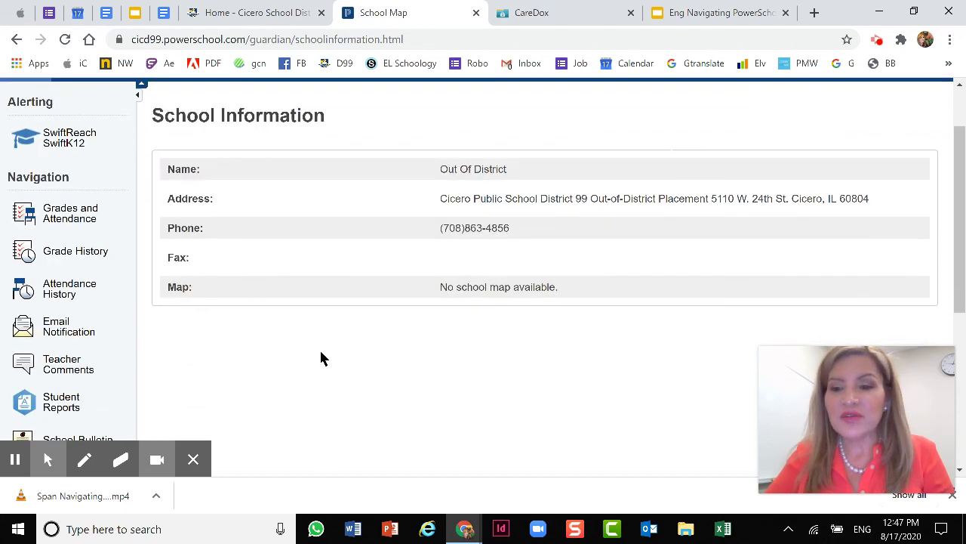
scroll(320, 351, up, 1)
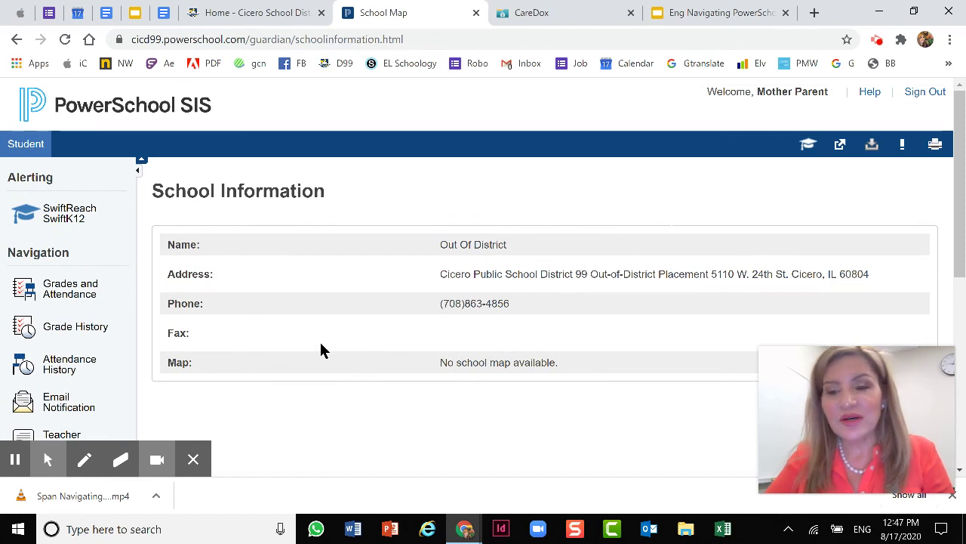